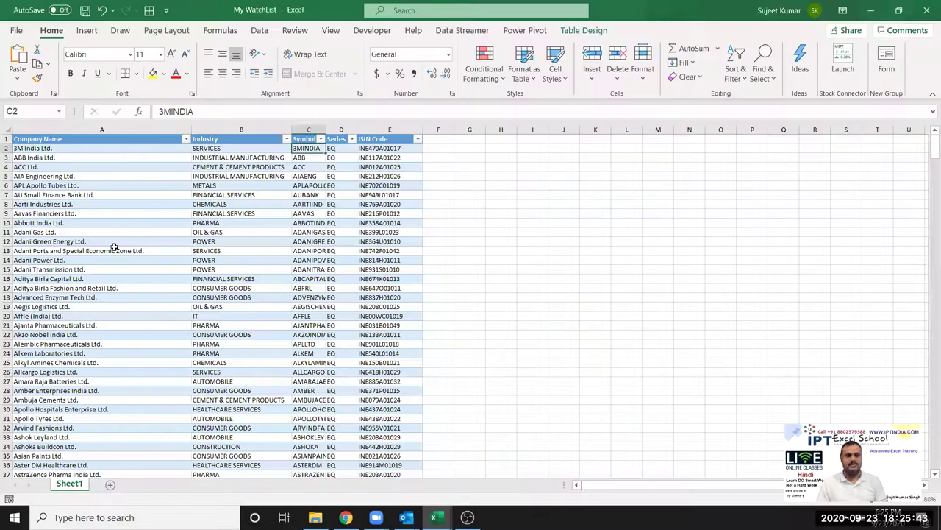
# Step: Bring the My WatchList workbook forward, select cell Q9, and open the File backstage
pyautogui.click(85, 195)
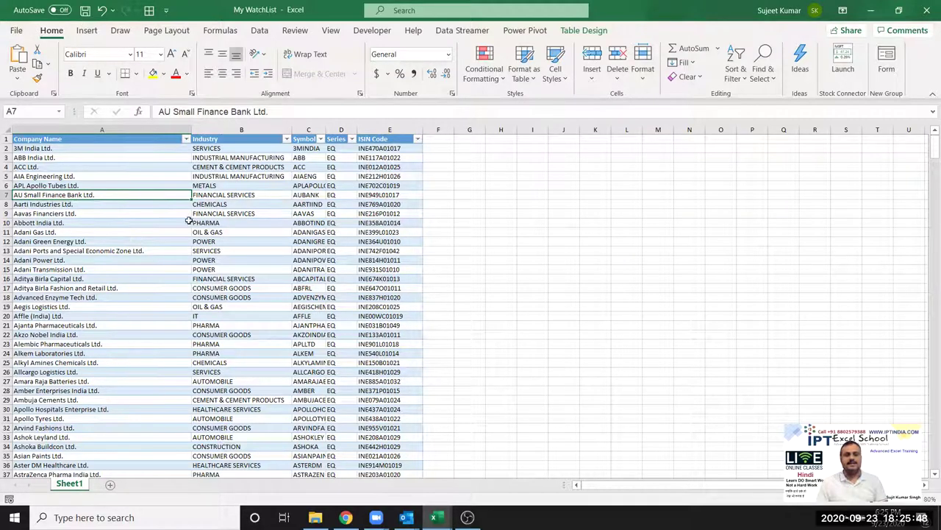
pyautogui.click(783, 212)
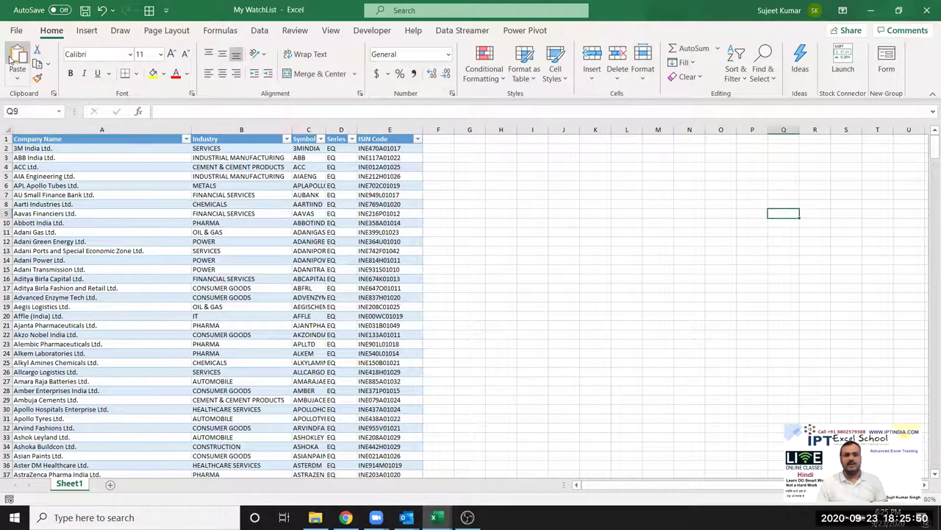
pyautogui.click(17, 30)
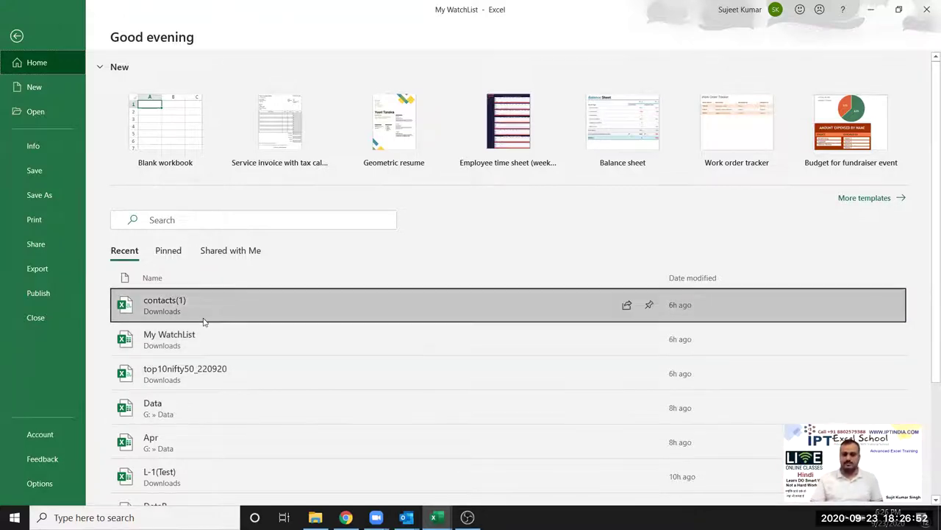
# Step: Compare the Pinned and Recent lists and pin the L-1(Test) workbook
pyautogui.scroll(-3, 208, 356)
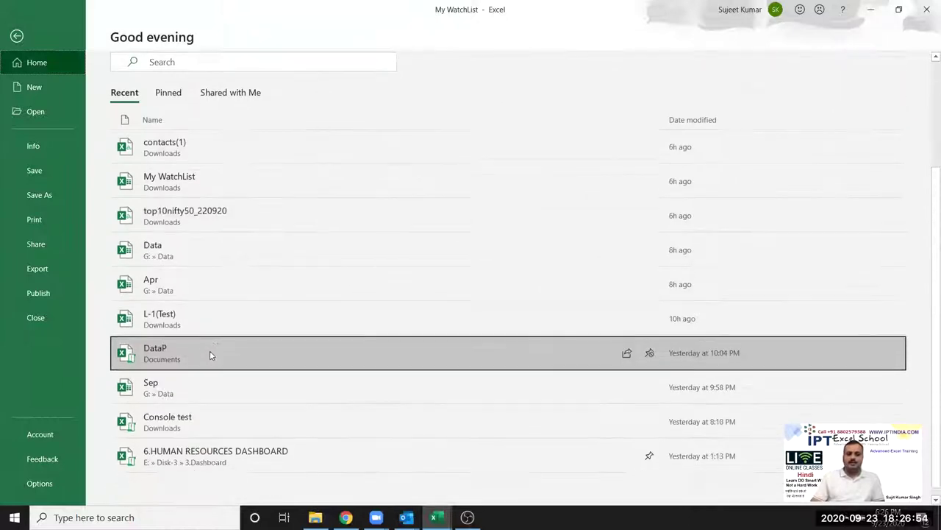
pyautogui.scroll(2, 208, 356)
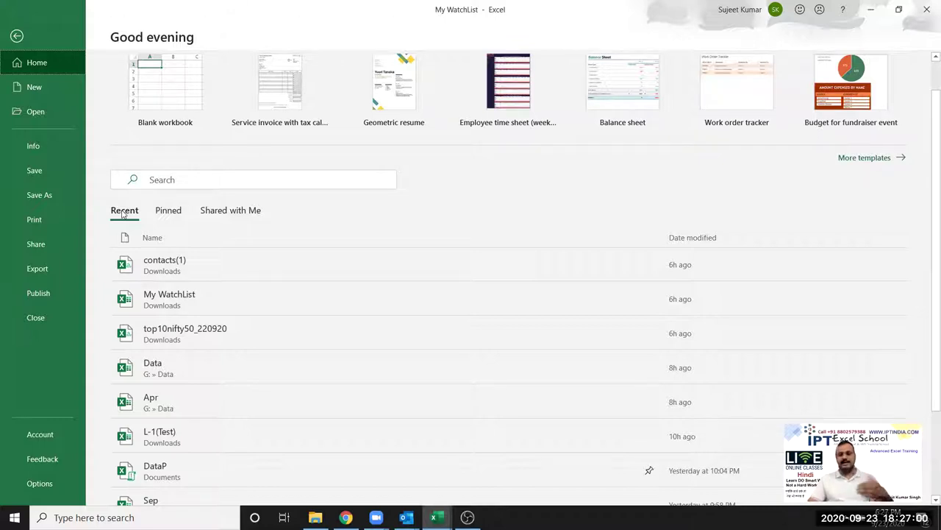
pyautogui.click(176, 215)
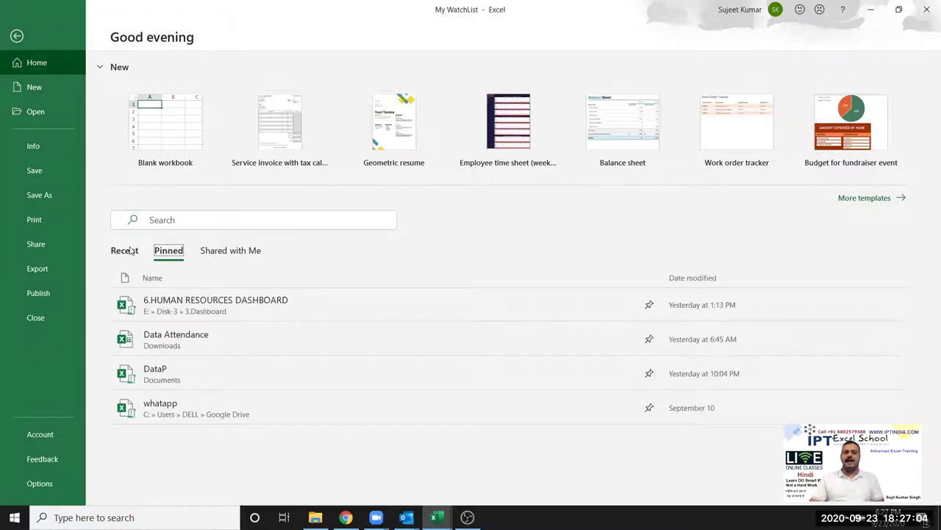
pyautogui.click(125, 250)
pyautogui.scroll(-3, 174, 284)
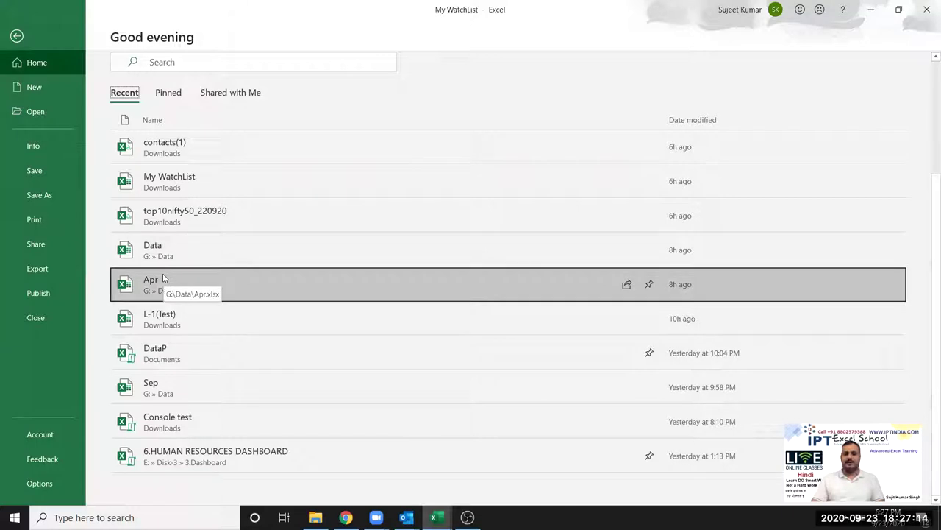
pyautogui.click(170, 291)
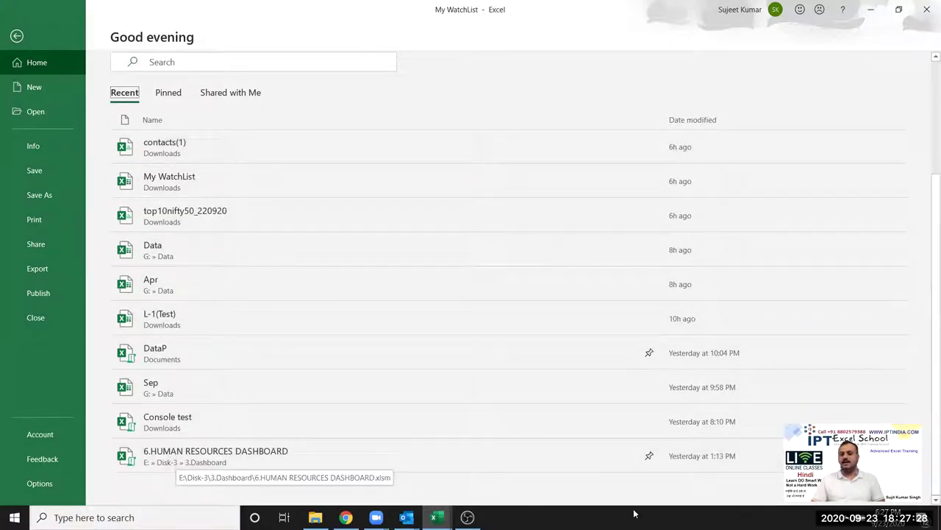
# Step: Unpin DataP, check the pinned workbooks, and return to the WatchList sheet
pyautogui.click(408, 468)
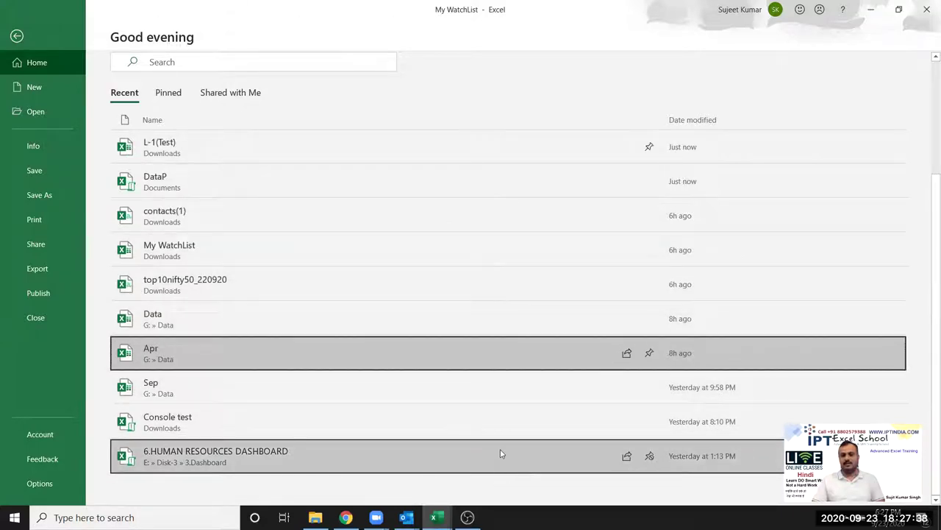
pyautogui.click(169, 93)
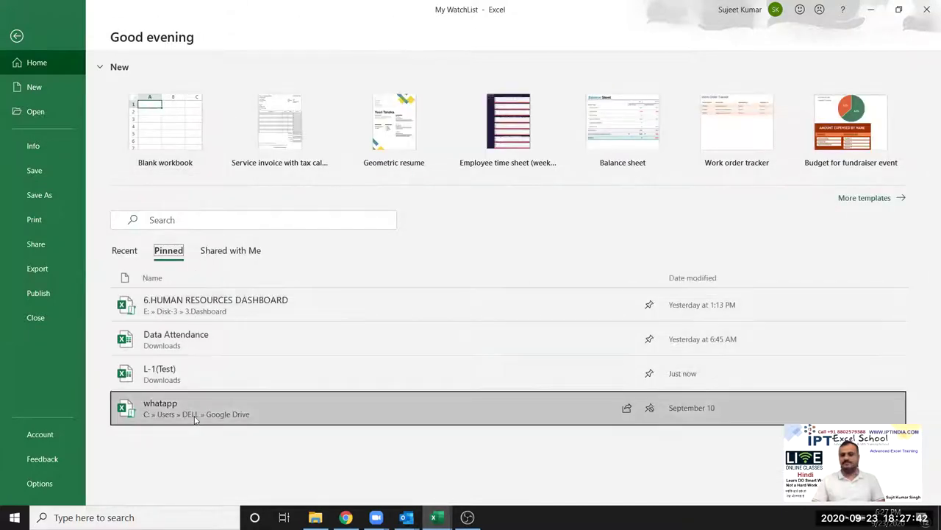
pyautogui.click(18, 40)
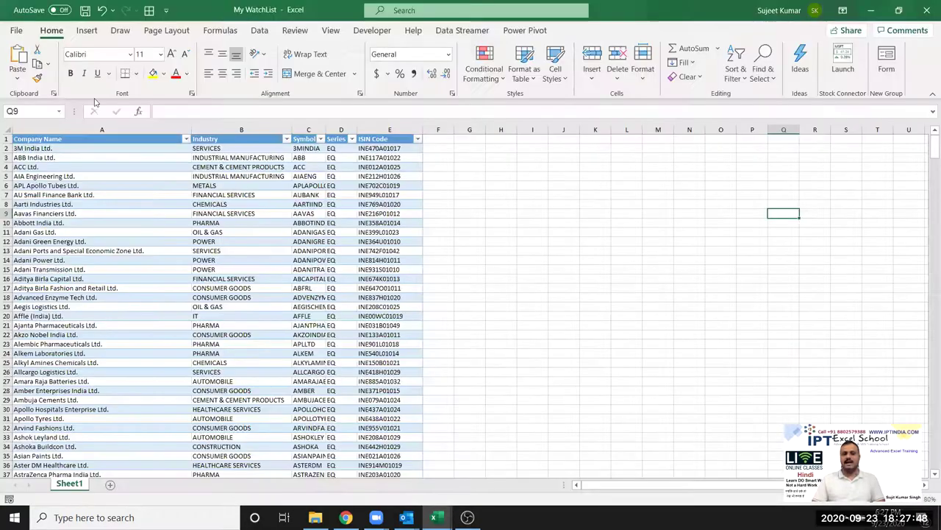
# Step: Browse the Shared with Me workbooks in the backstage, then go to the New templates page
pyautogui.click(14, 31)
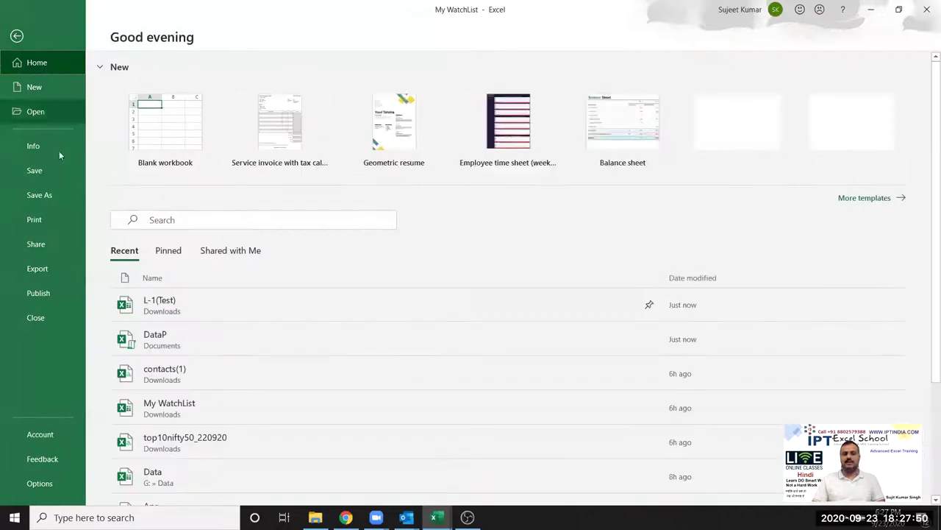
pyautogui.click(233, 259)
pyautogui.scroll(-5, 232, 280)
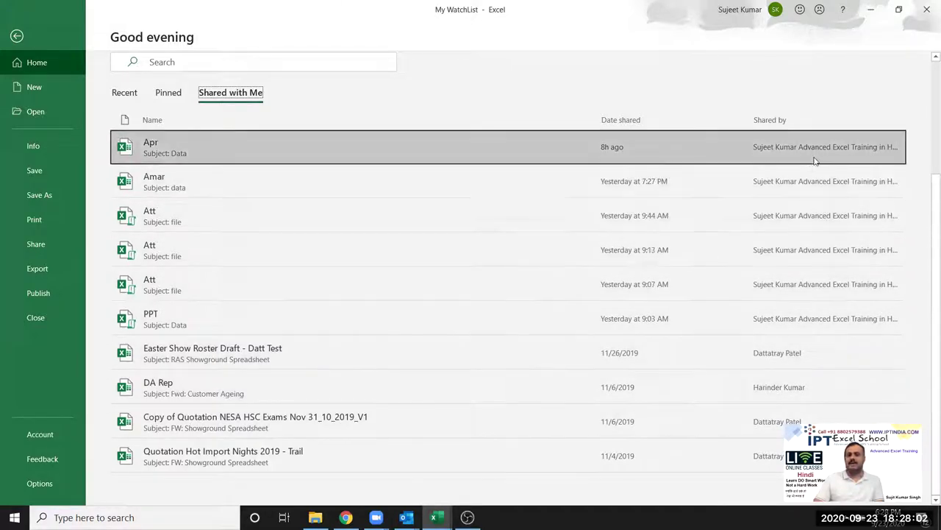
pyautogui.click(50, 94)
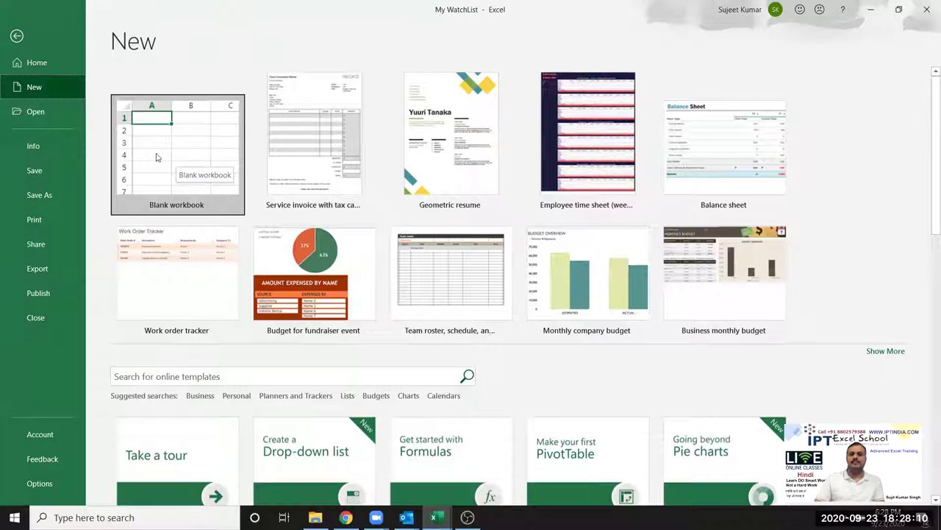
pyautogui.scroll(-1, 717, 268)
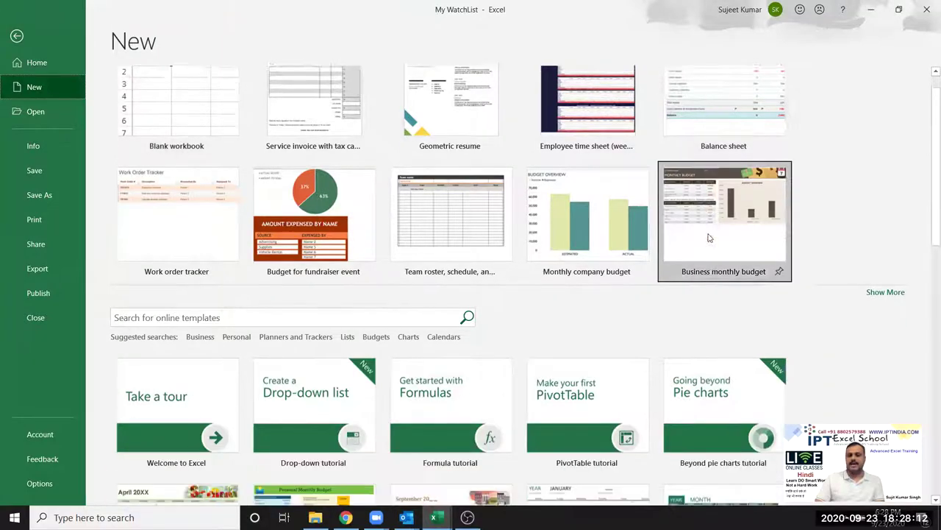
pyautogui.scroll(-2, 718, 269)
pyautogui.scroll(-1, 717, 269)
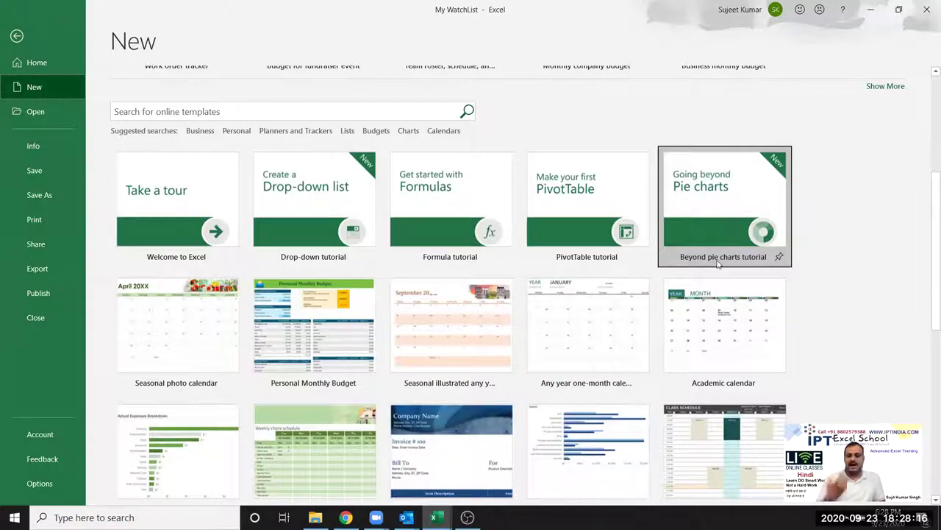
pyautogui.scroll(-1, 725, 294)
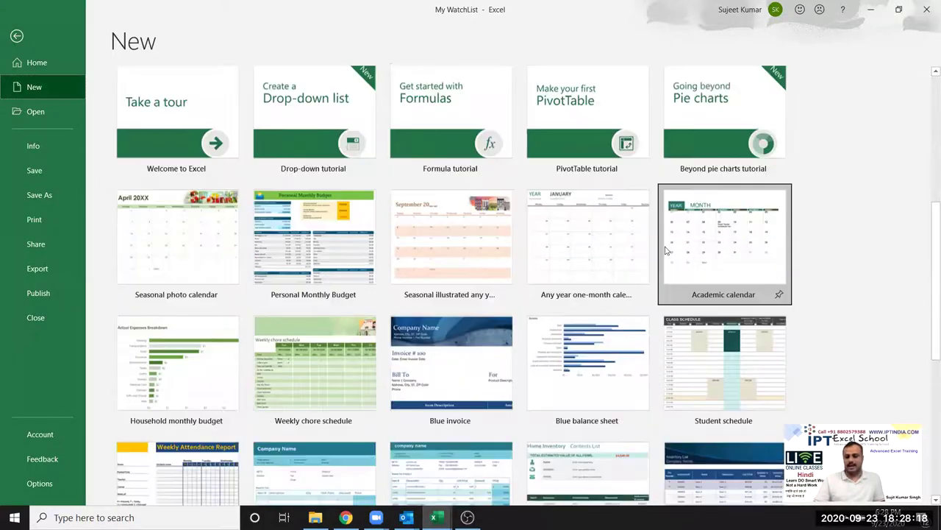
pyautogui.scroll(-1, 668, 248)
pyautogui.scroll(-1, 664, 245)
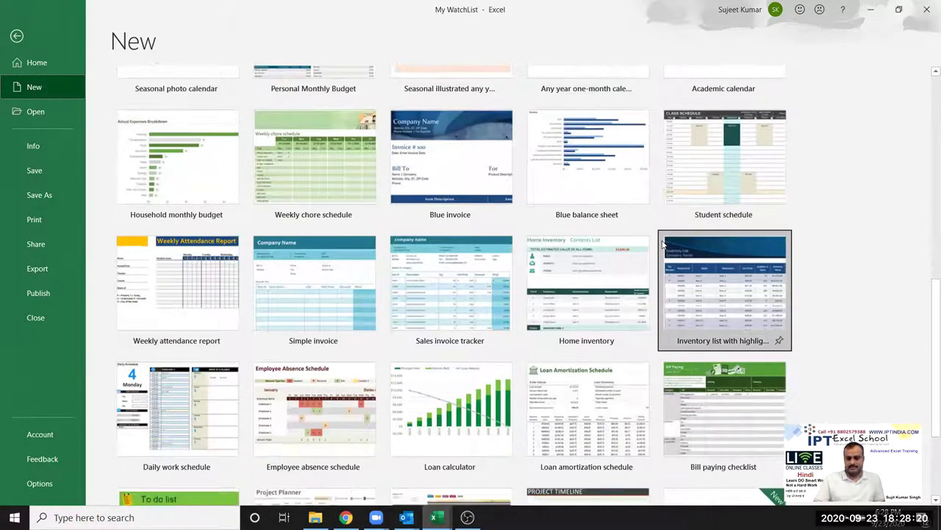
pyautogui.scroll(-1, 664, 244)
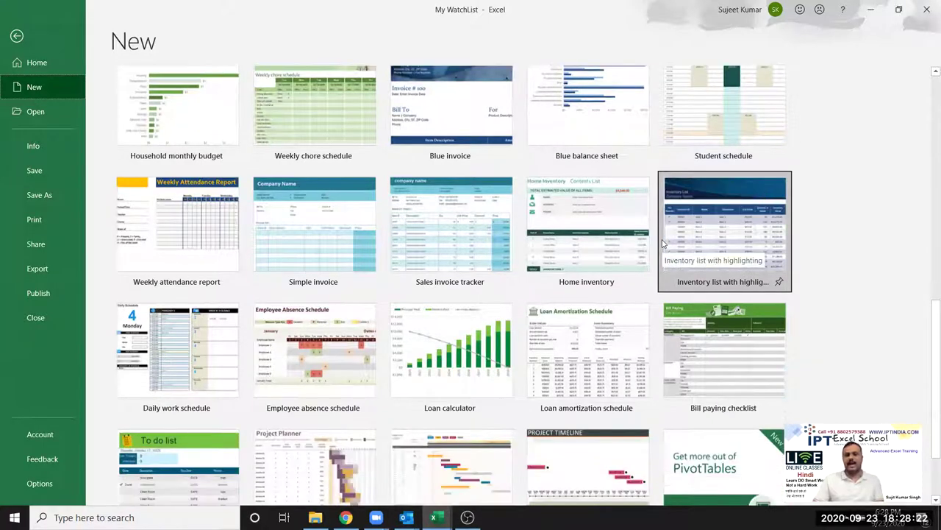
pyautogui.scroll(-1, 664, 245)
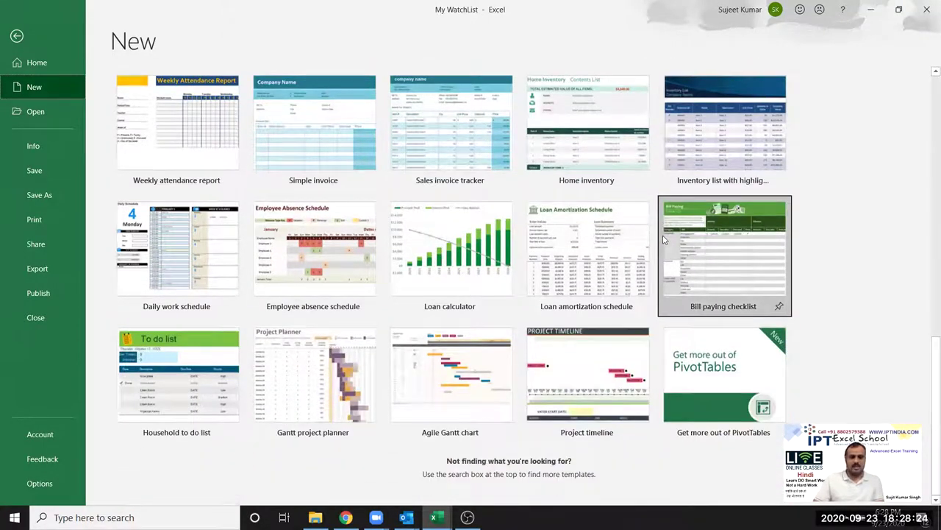
pyautogui.scroll(2, 664, 239)
pyautogui.scroll(1, 663, 239)
pyautogui.scroll(2, 663, 239)
pyautogui.scroll(1, 663, 239)
pyautogui.scroll(1, 664, 239)
pyautogui.scroll(2, 663, 239)
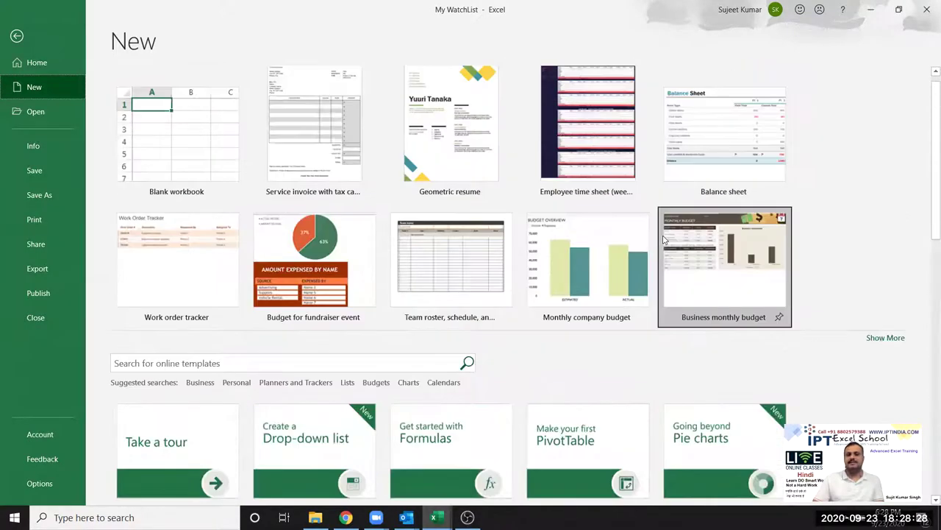
pyautogui.scroll(-1, 663, 239)
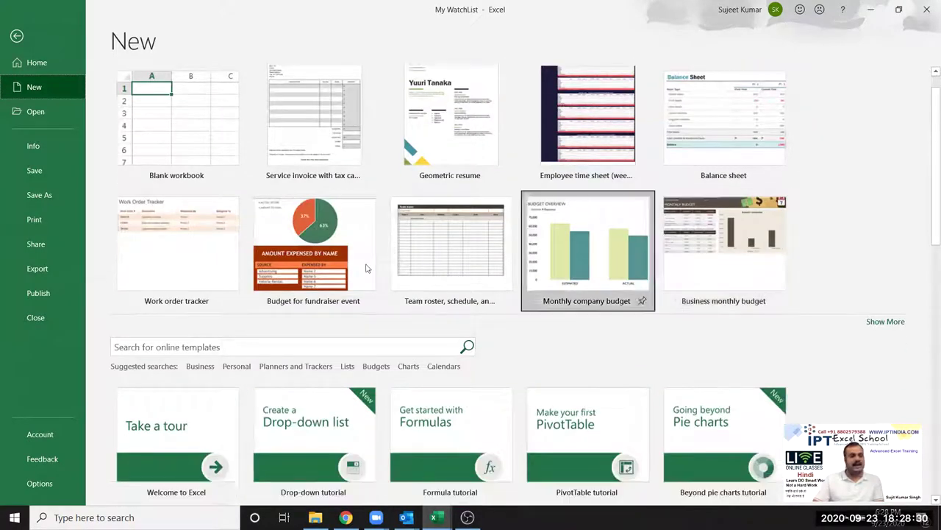
pyautogui.click(211, 347)
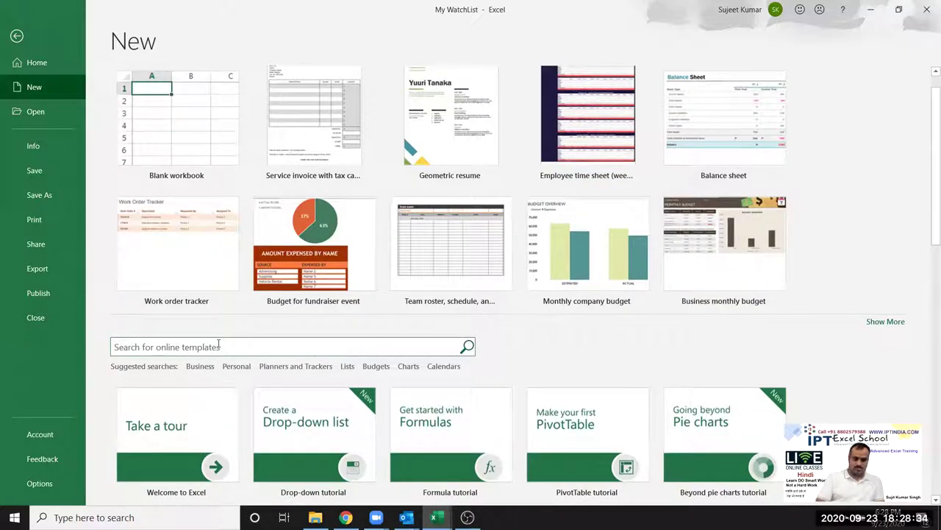
# Step: Search online templates for 'bill' and preview the Service invoice with tax calculations template
pyautogui.write('bi')
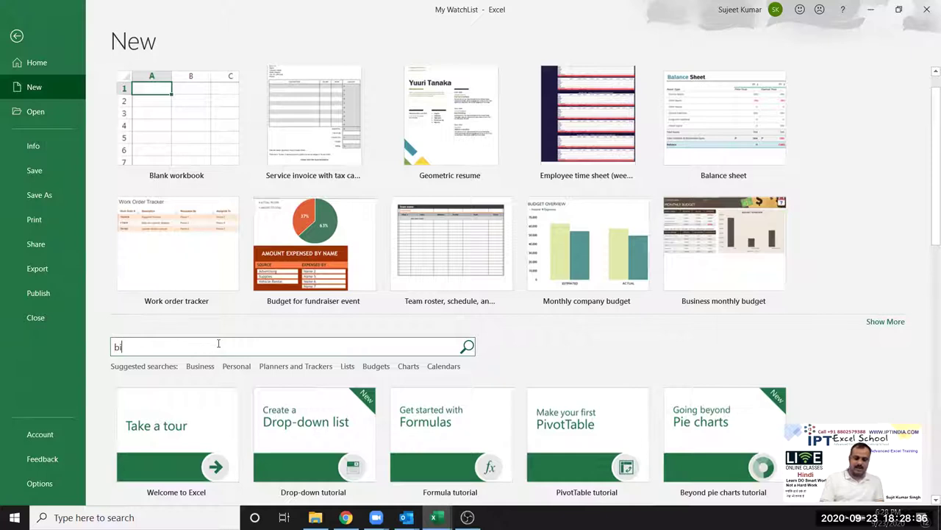
pyautogui.write('ll')
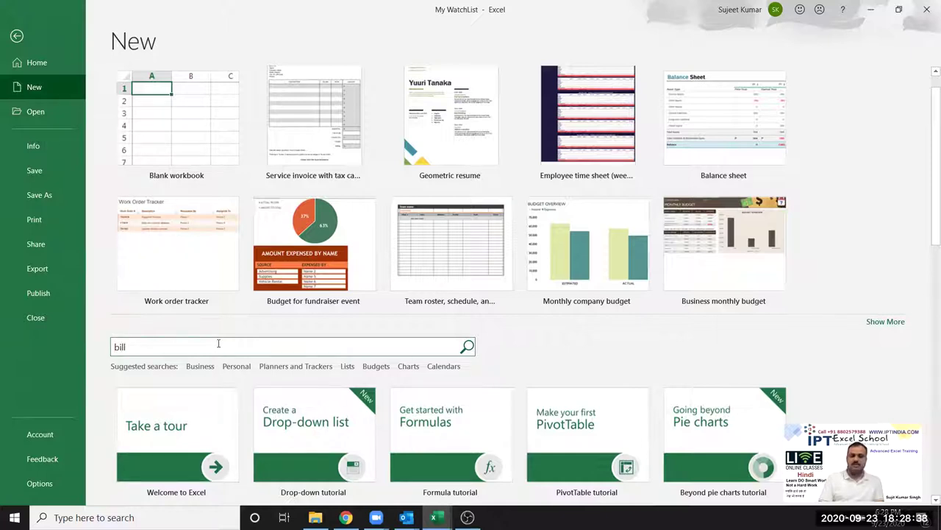
pyautogui.press('Return')
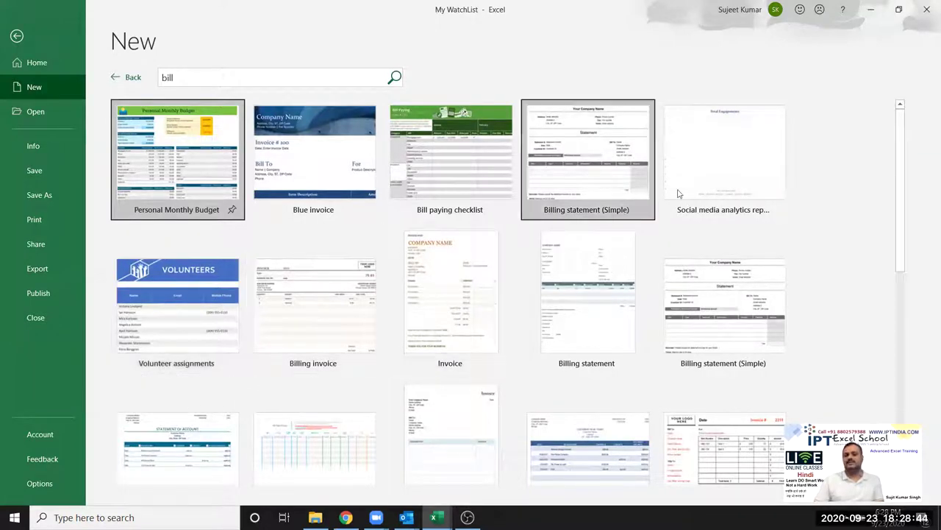
pyautogui.scroll(-2, 733, 336)
pyautogui.scroll(-2, 733, 337)
pyautogui.scroll(-3, 711, 378)
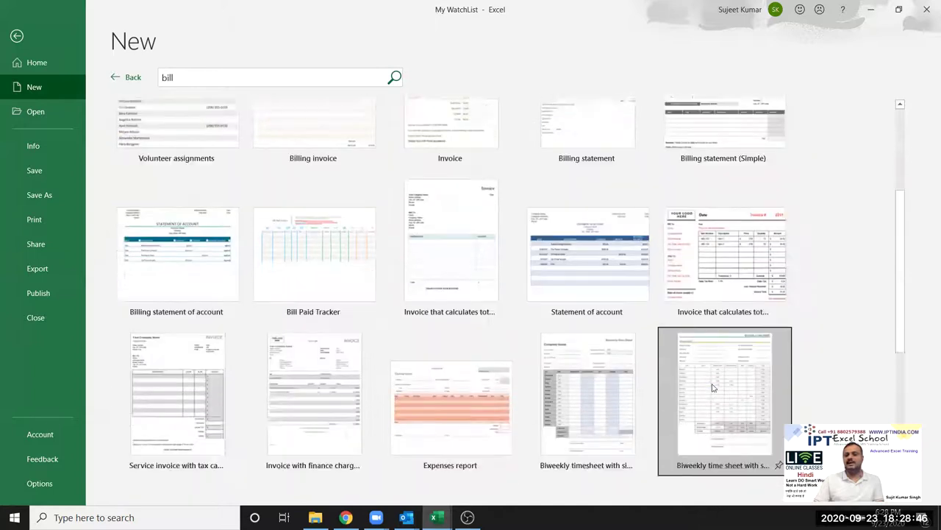
pyautogui.scroll(-1, 710, 378)
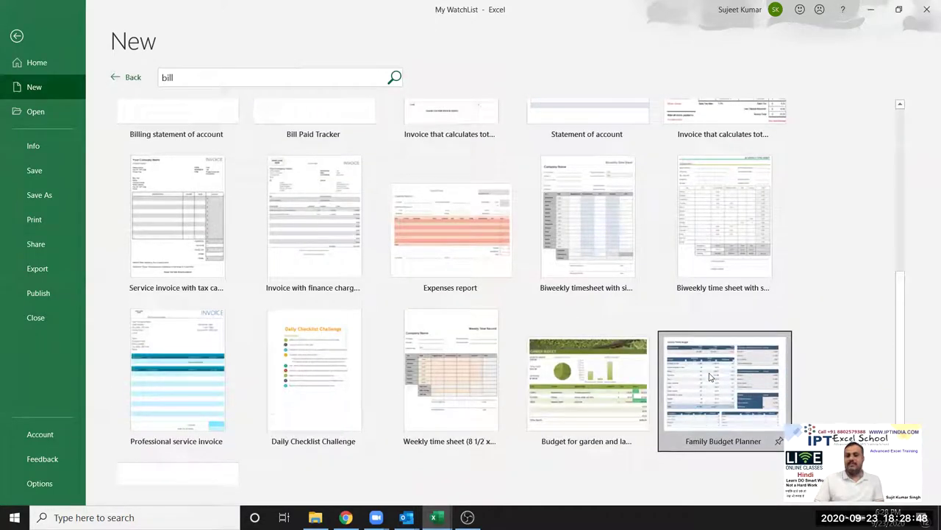
pyautogui.scroll(1, 710, 378)
pyautogui.scroll(1, 713, 369)
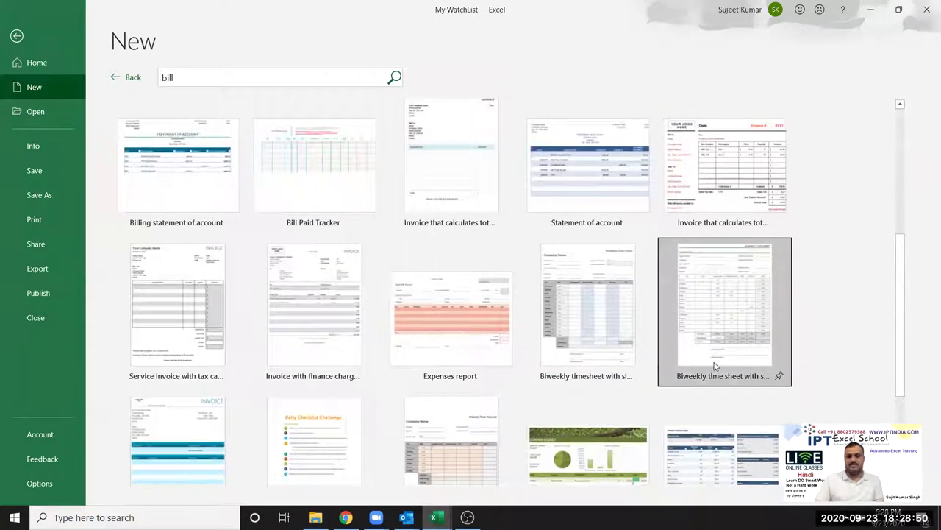
pyautogui.scroll(1, 715, 366)
pyautogui.scroll(-1, 829, 281)
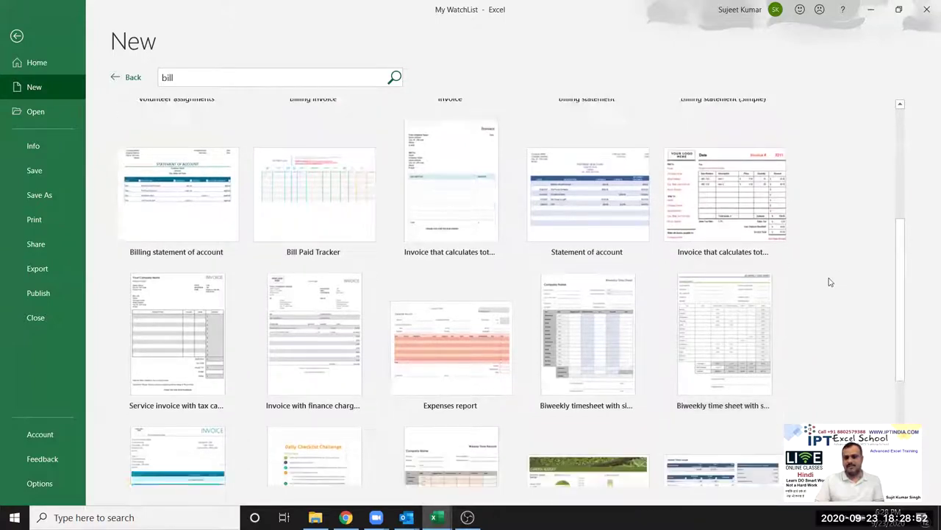
pyautogui.scroll(-1, 831, 287)
pyautogui.scroll(-2, 831, 288)
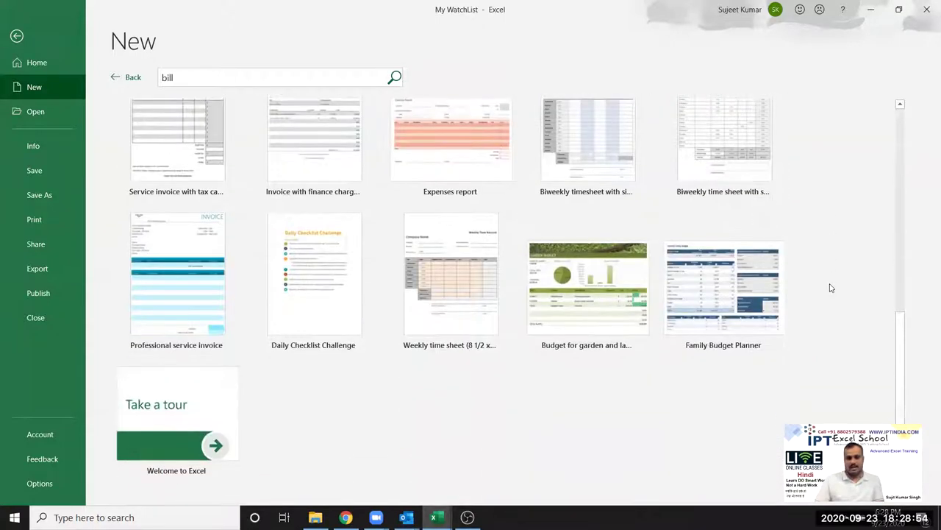
pyautogui.scroll(1, 831, 287)
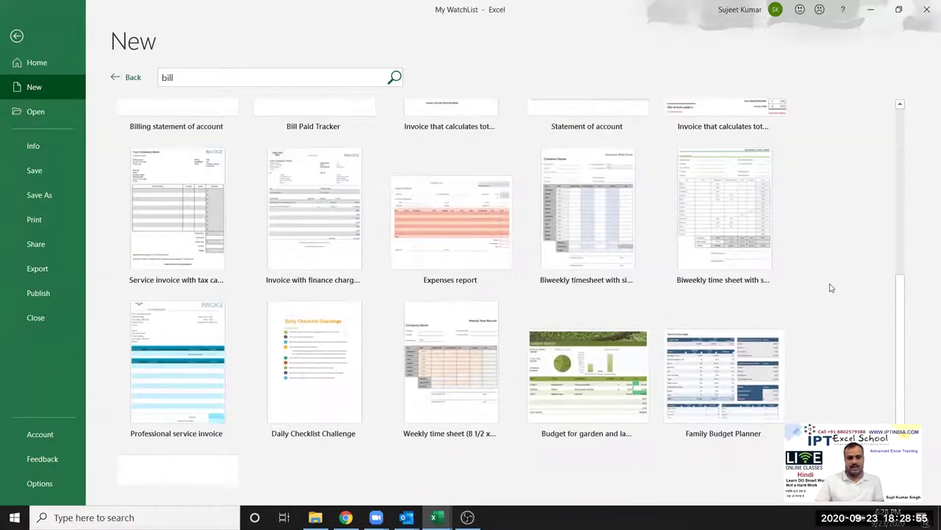
pyautogui.click(135, 248)
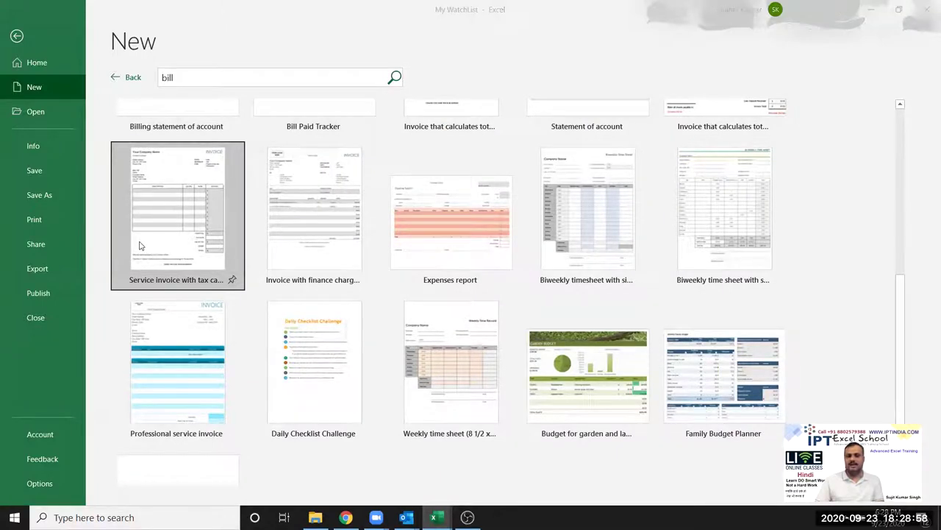
# Step: Create a workbook from the service invoice template and read the Company Slogan cell's note
pyautogui.click(558, 270)
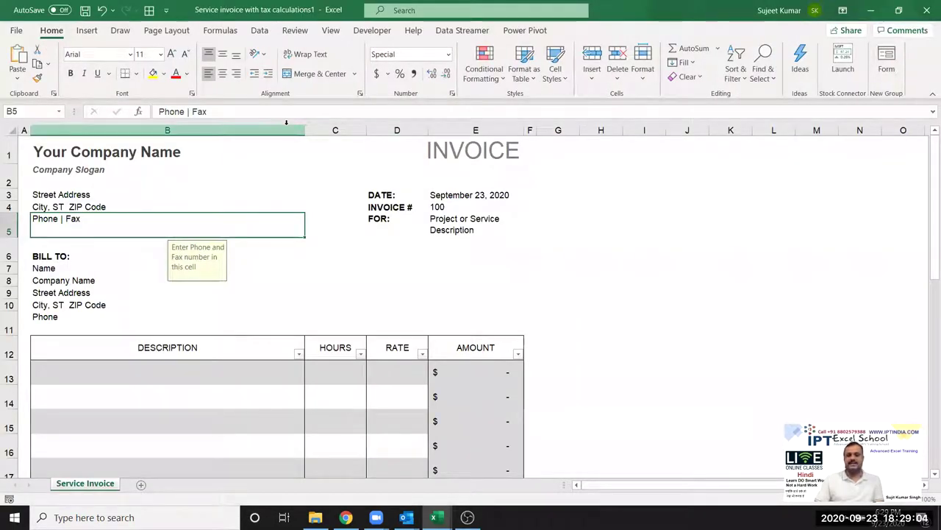
pyautogui.click(166, 169)
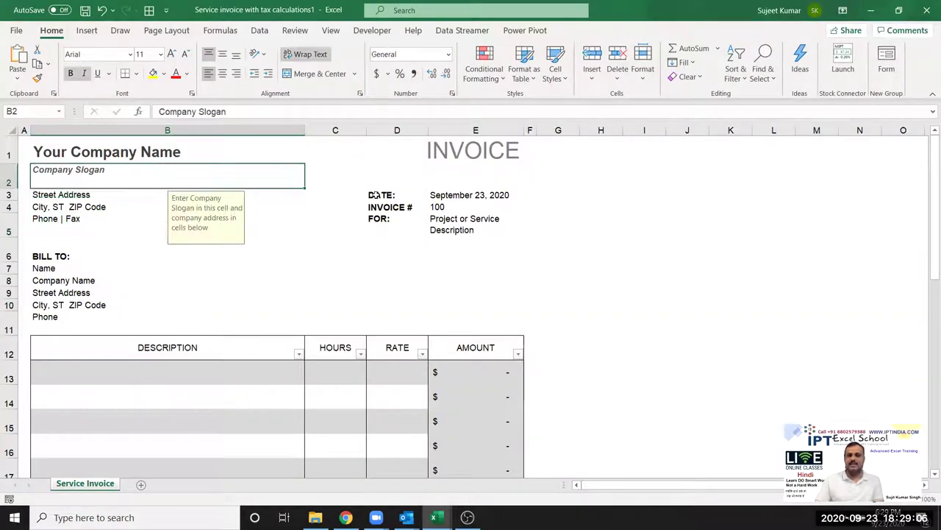
pyautogui.scroll(-6, 395, 250)
pyautogui.scroll(-3, 396, 250)
pyautogui.scroll(9, 395, 250)
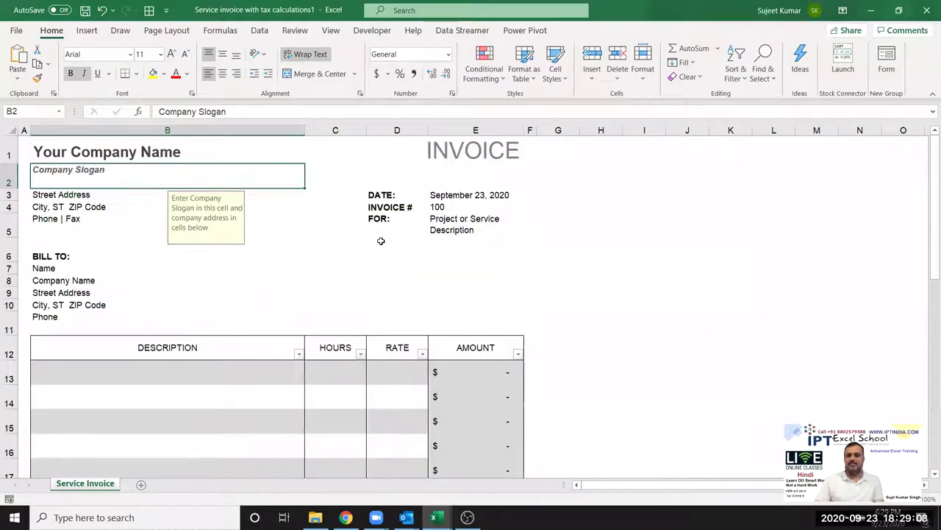
# Step: Check the input tips for cells B1, B2 and B3, then close the invoice workbook
pyautogui.click(107, 147)
pyautogui.click(92, 169)
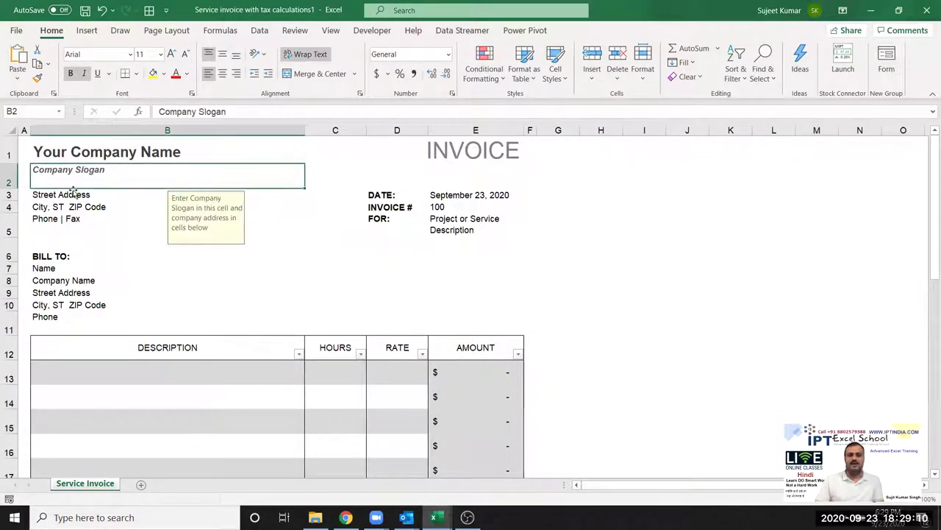
pyautogui.click(81, 194)
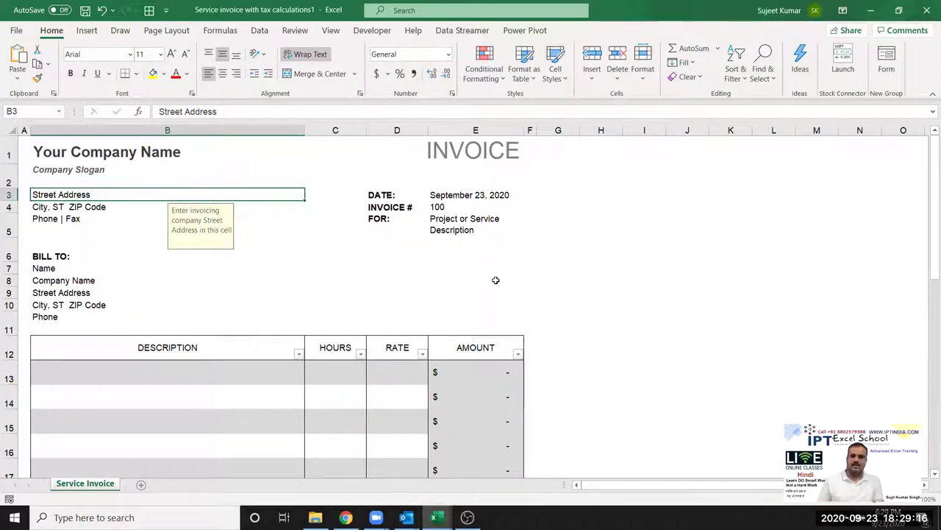
pyautogui.click(925, 10)
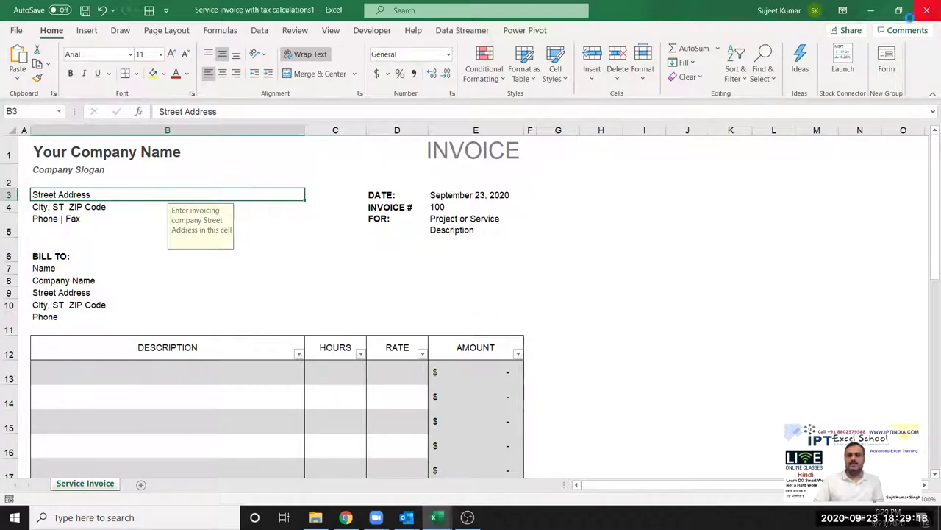
# Step: From File > New, browse the Business category of online templates, then go to the Open page
pyautogui.click(10, 33)
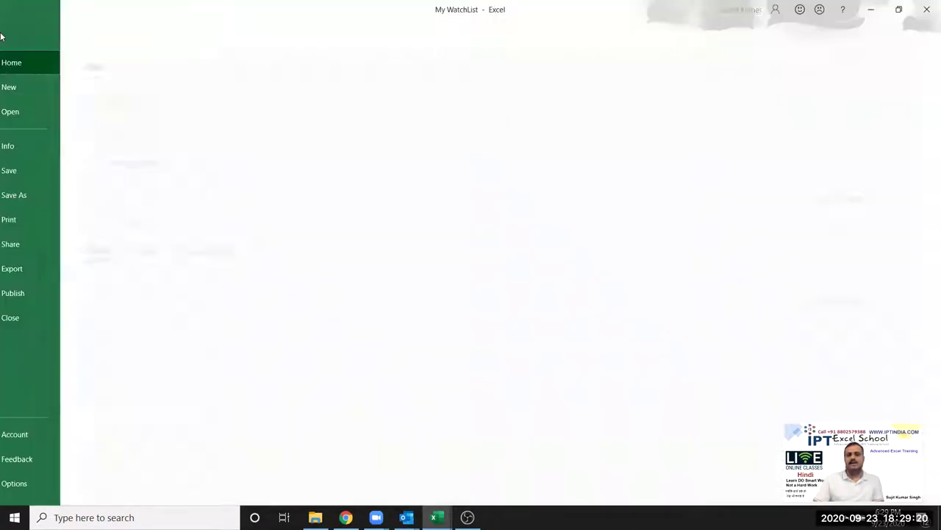
pyautogui.click(34, 87)
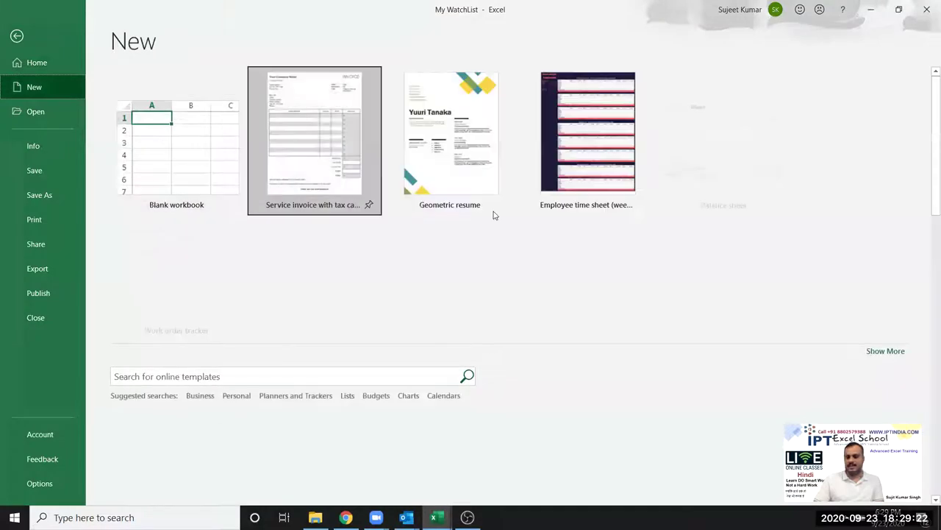
pyautogui.scroll(-2, 861, 220)
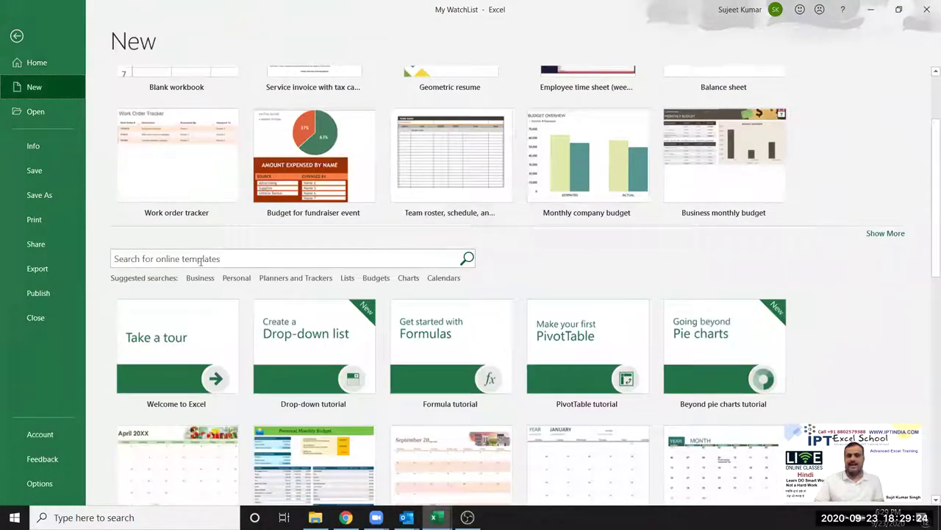
pyautogui.scroll(-1, 199, 253)
pyautogui.click(200, 249)
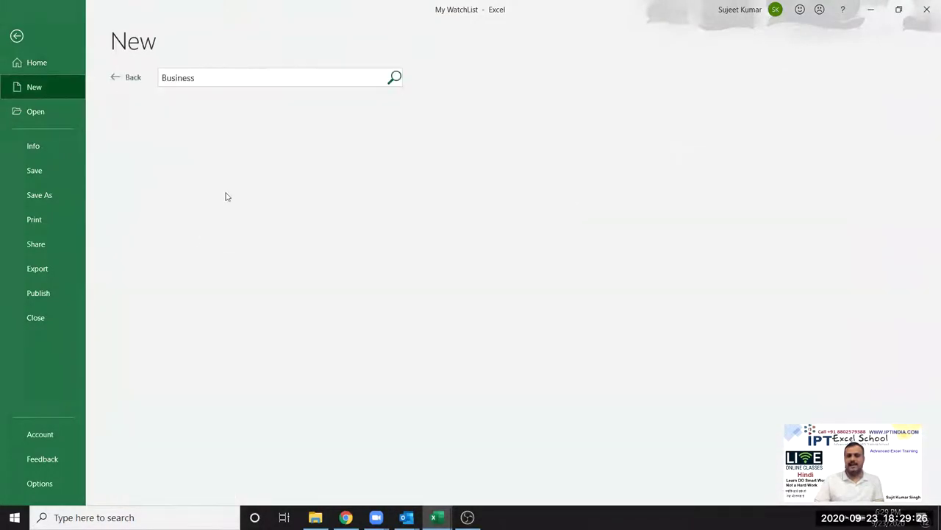
pyautogui.scroll(-2, 513, 255)
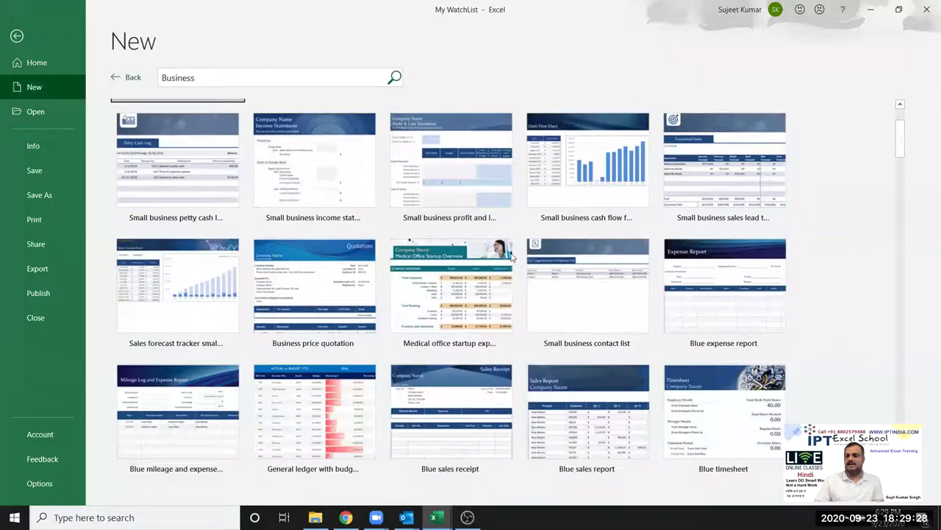
pyautogui.scroll(-2, 367, 192)
pyautogui.scroll(2, 291, 131)
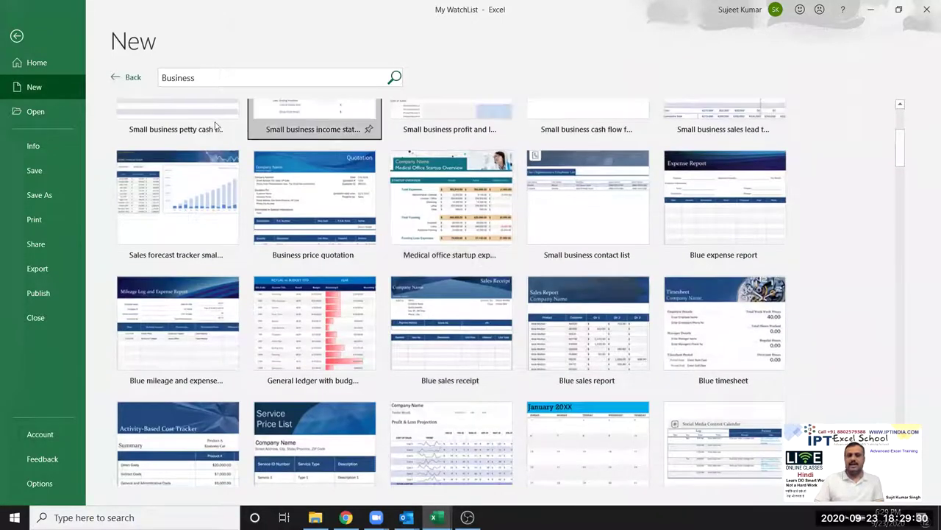
pyautogui.scroll(3, 216, 125)
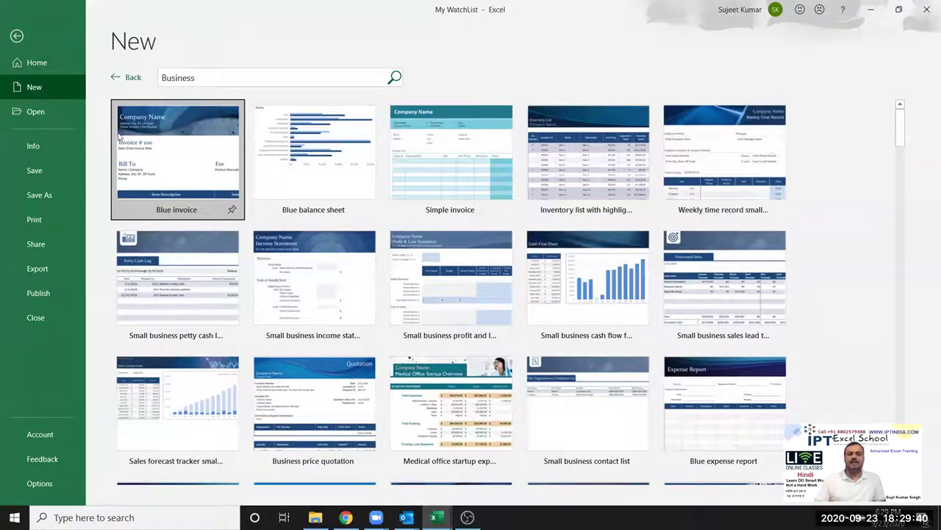
pyautogui.click(47, 116)
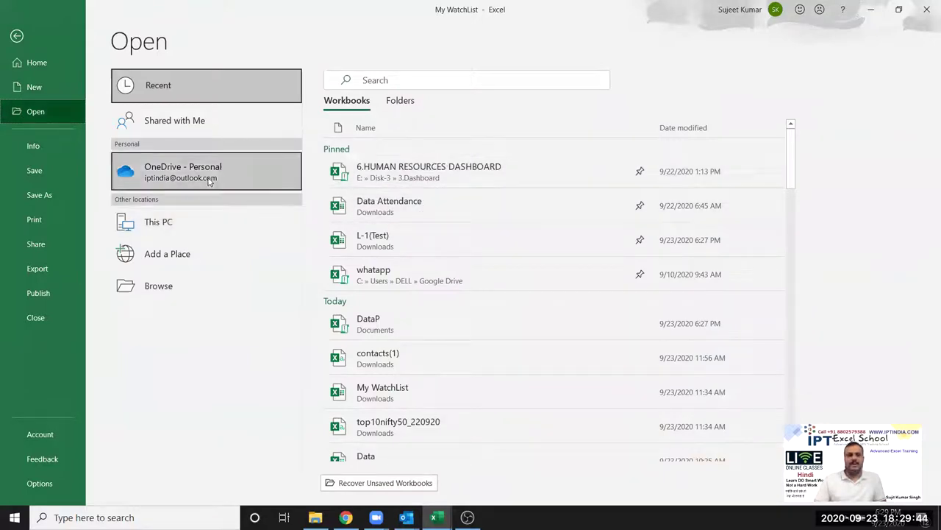
# Step: Look over the backstage Home page and the recent workbooks list on the Open page
pyautogui.click(41, 68)
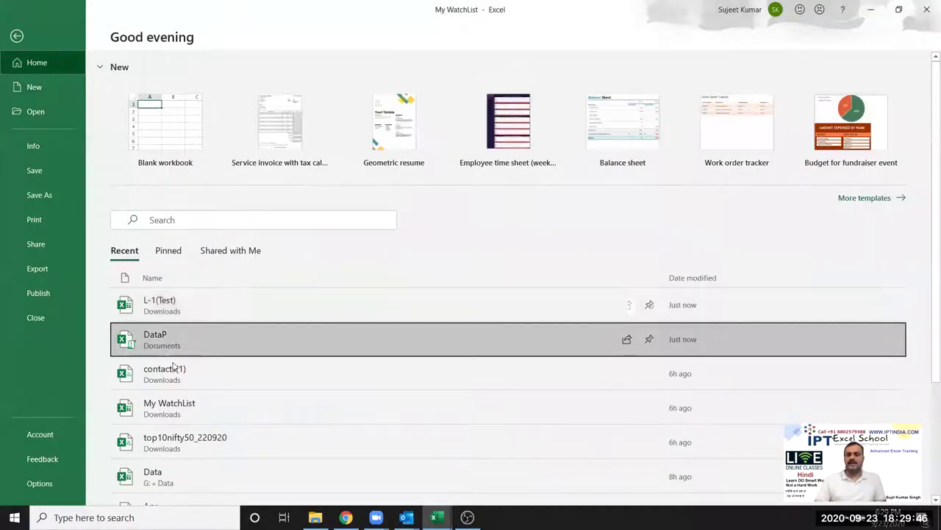
pyautogui.scroll(-3, 169, 279)
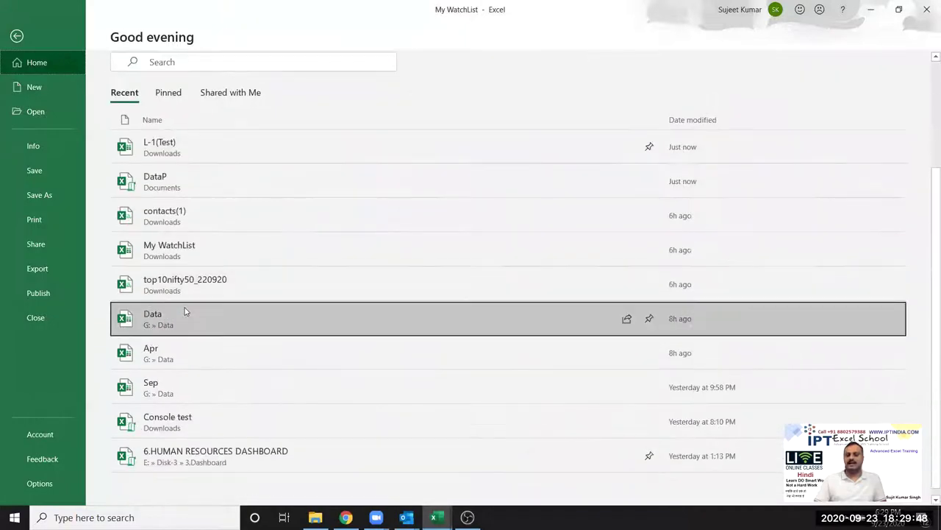
pyautogui.click(60, 116)
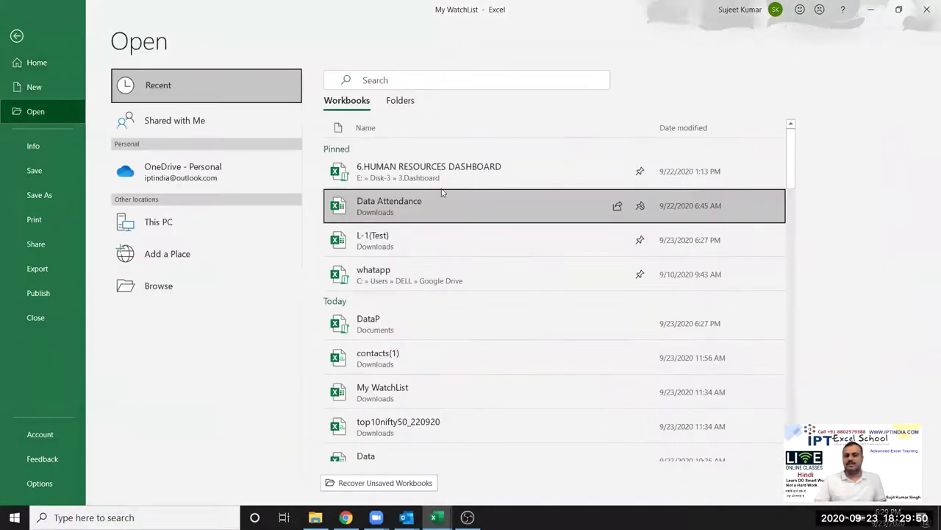
pyautogui.scroll(-3, 441, 205)
pyautogui.scroll(-3, 441, 206)
pyautogui.scroll(-3, 441, 207)
pyautogui.scroll(-3, 442, 210)
pyautogui.scroll(-3, 441, 212)
pyautogui.scroll(-3, 442, 213)
pyautogui.scroll(3, 442, 215)
pyautogui.scroll(3, 442, 214)
pyautogui.scroll(3, 442, 214)
pyautogui.scroll(3, 414, 184)
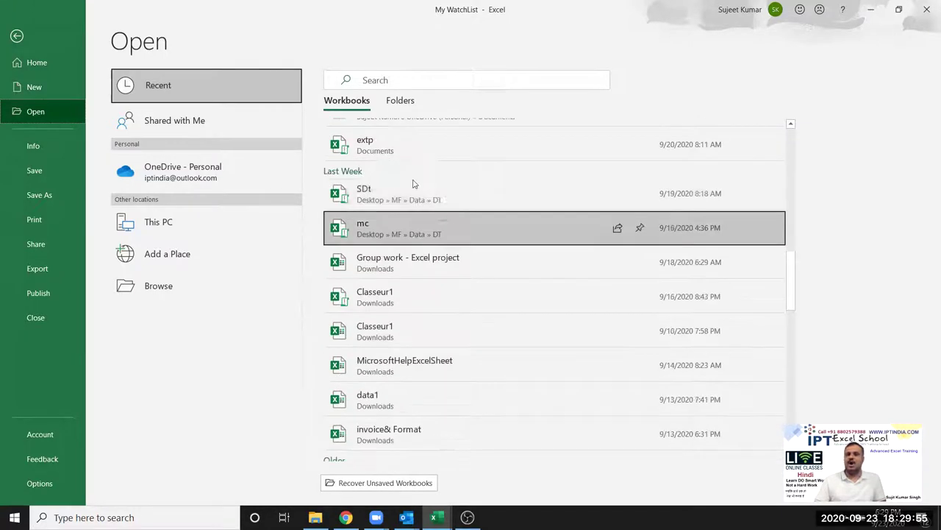
# Step: View recent folders, Browse, and the workbook's Info, then return and show the desktop
pyautogui.click(400, 101)
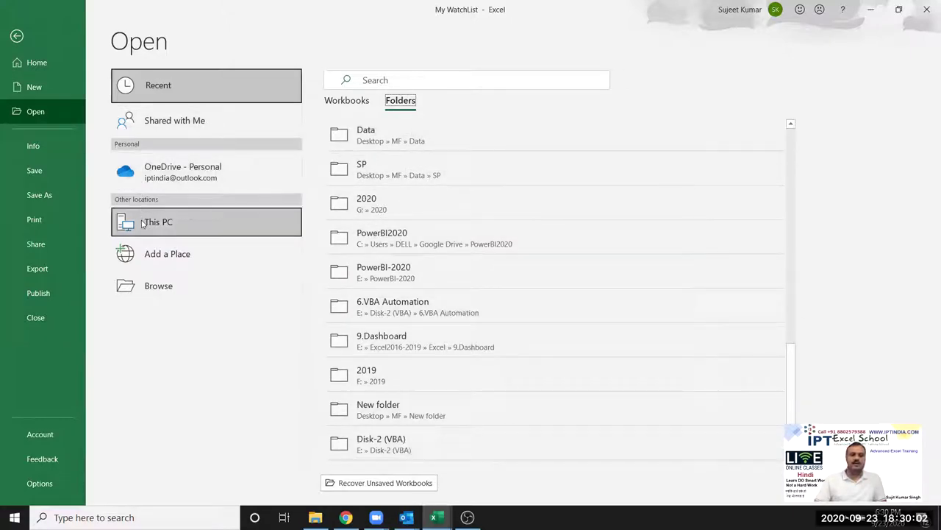
pyautogui.click(168, 295)
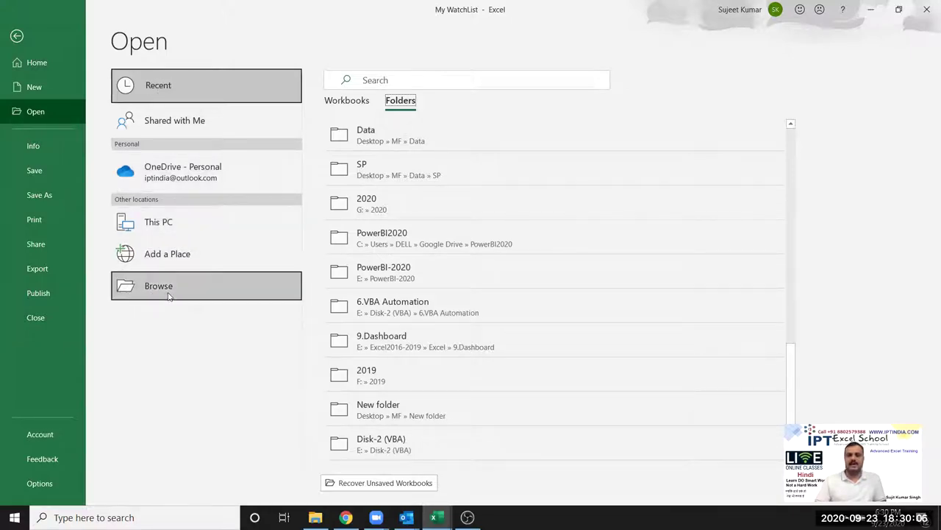
pyautogui.click(30, 149)
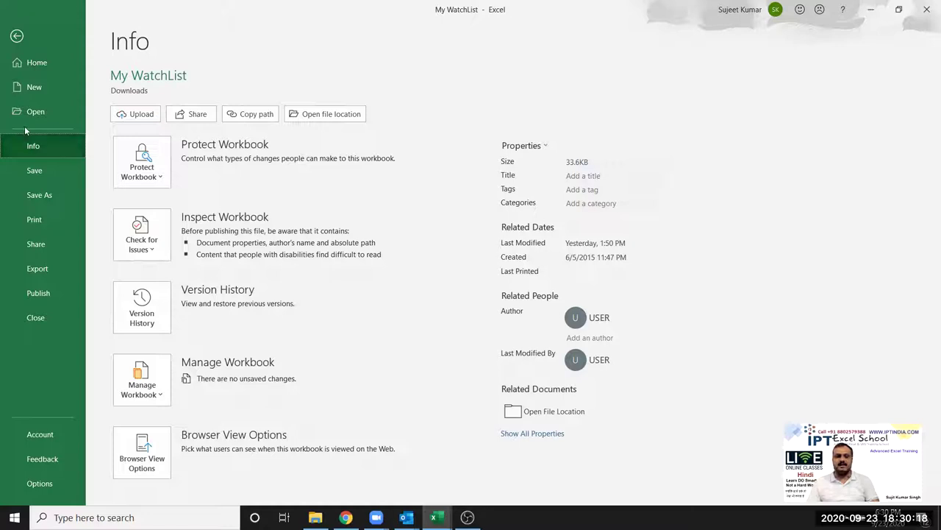
pyautogui.click(17, 35)
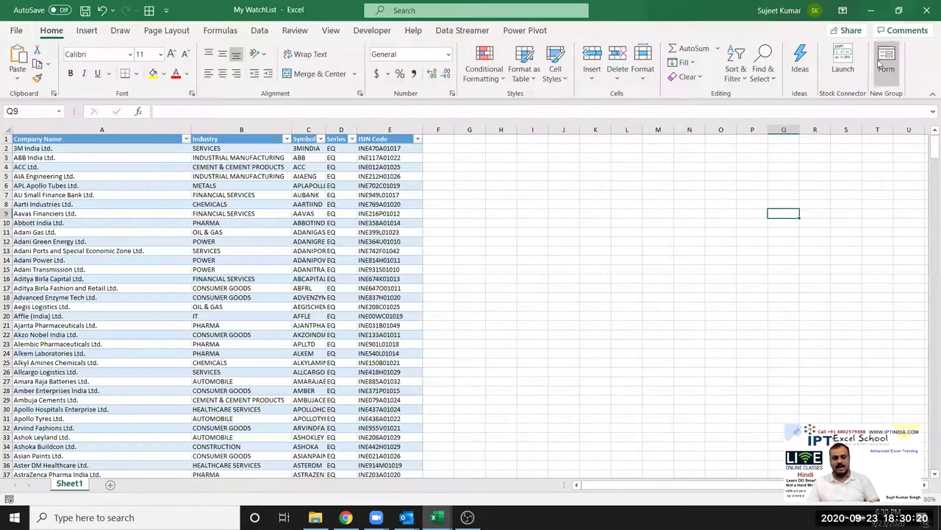
pyautogui.press('super+d')
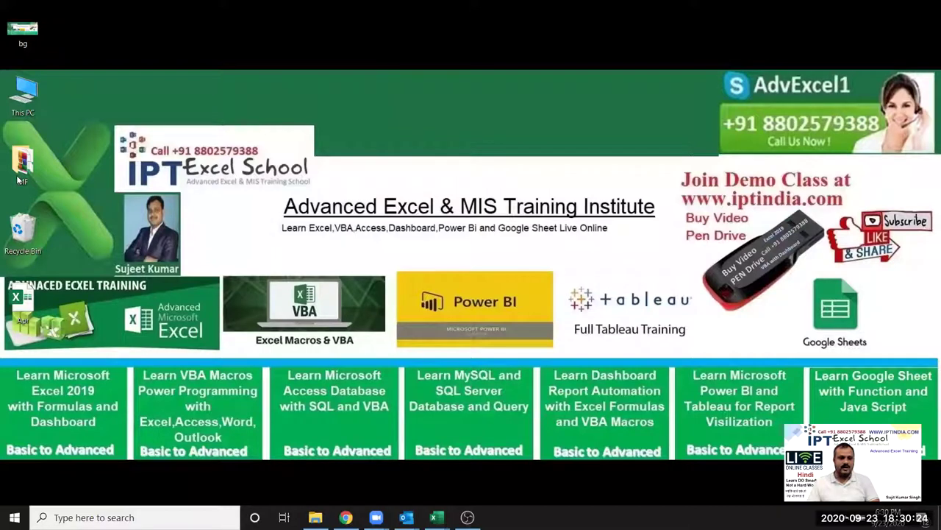
# Step: Drag the Apr workbook icon up to sit just below This PC on the desktop
pyautogui.moveTo(22, 305); pyautogui.dragTo(105, 233)
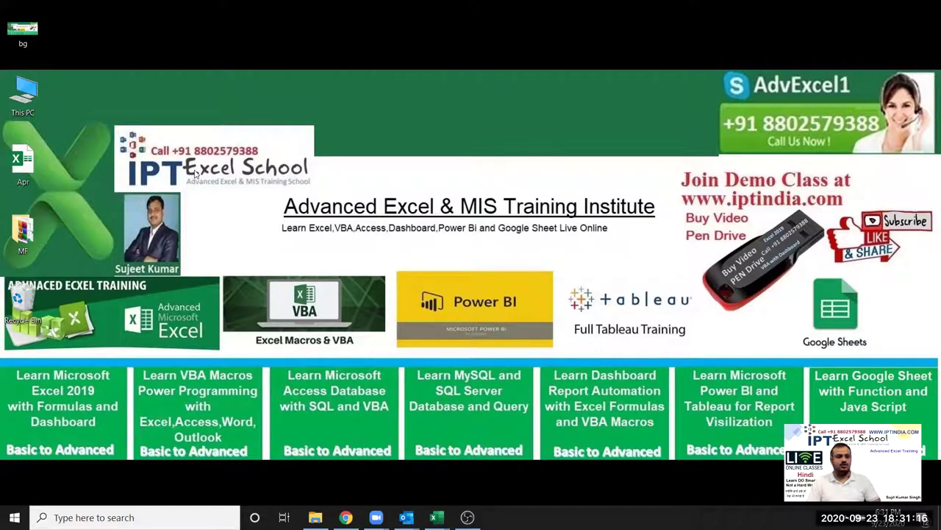
# Step: Open the Apr workbook's Properties dialog on its Details tab
pyautogui.rightClick(25, 172)
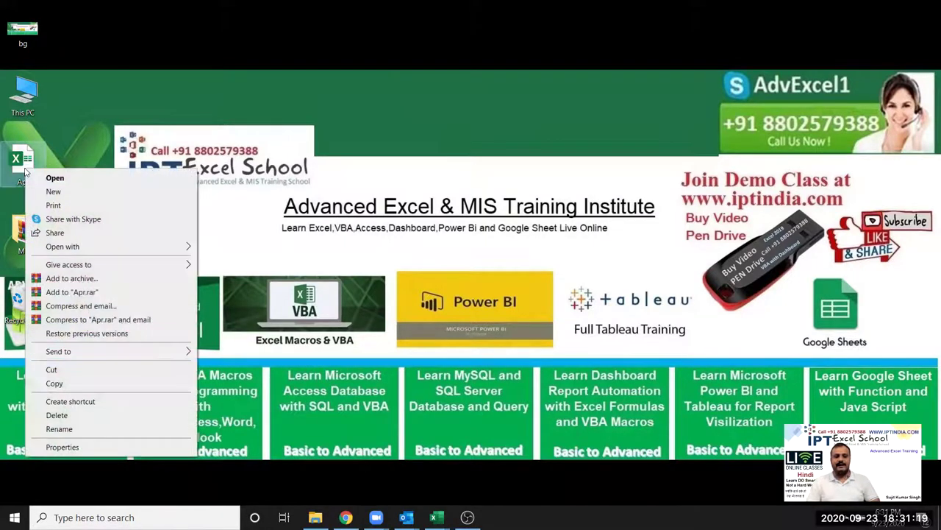
pyautogui.click(79, 447)
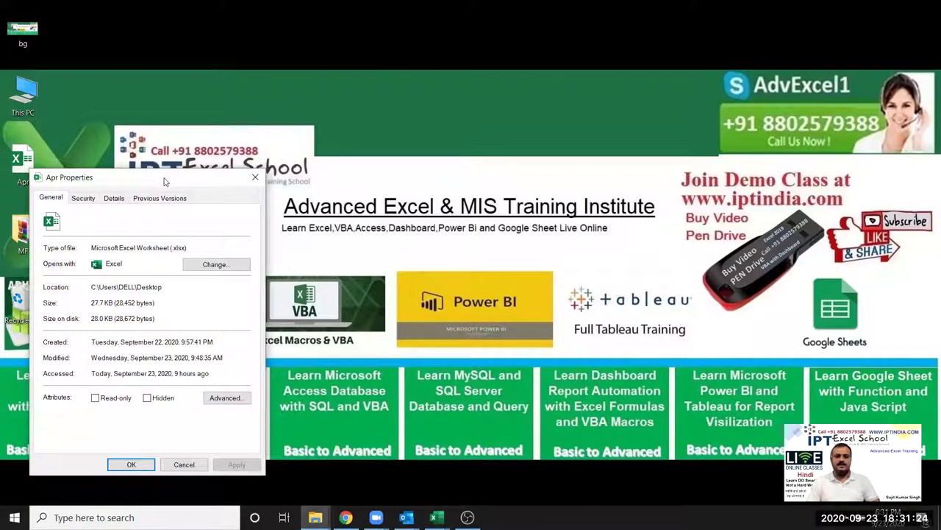
pyautogui.moveTo(165, 182); pyautogui.dragTo(426, 130)
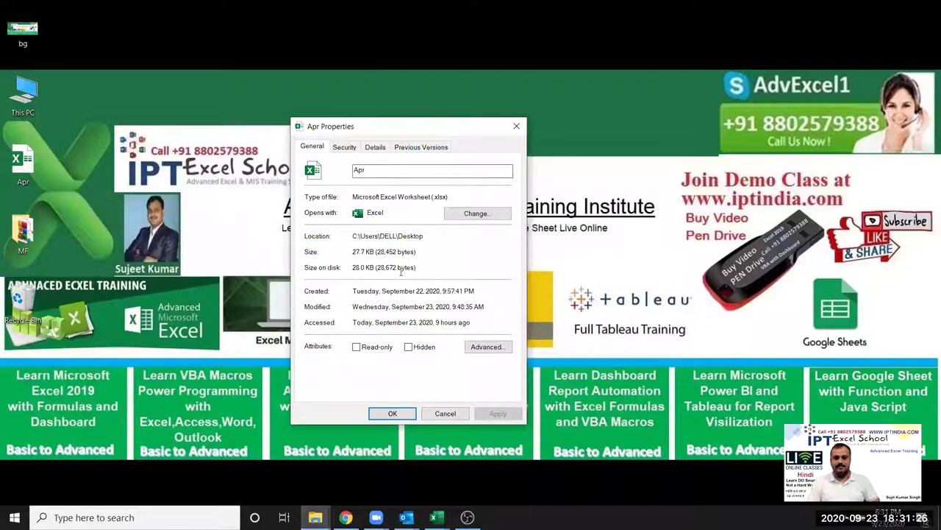
pyautogui.click(374, 148)
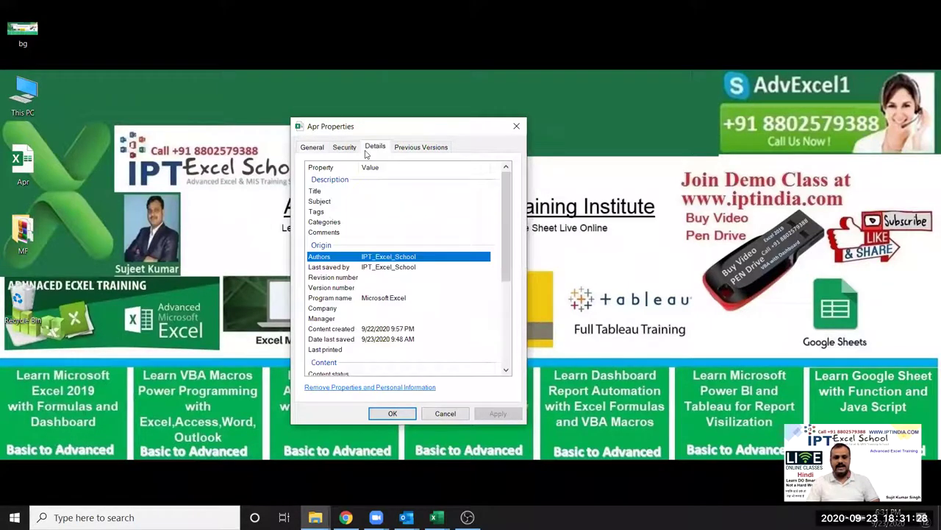
# Step: Set the Title to 'This Sales Report Data', leave Subject and Tags empty, and apply
pyautogui.click(361, 191)
pyautogui.click(361, 191)
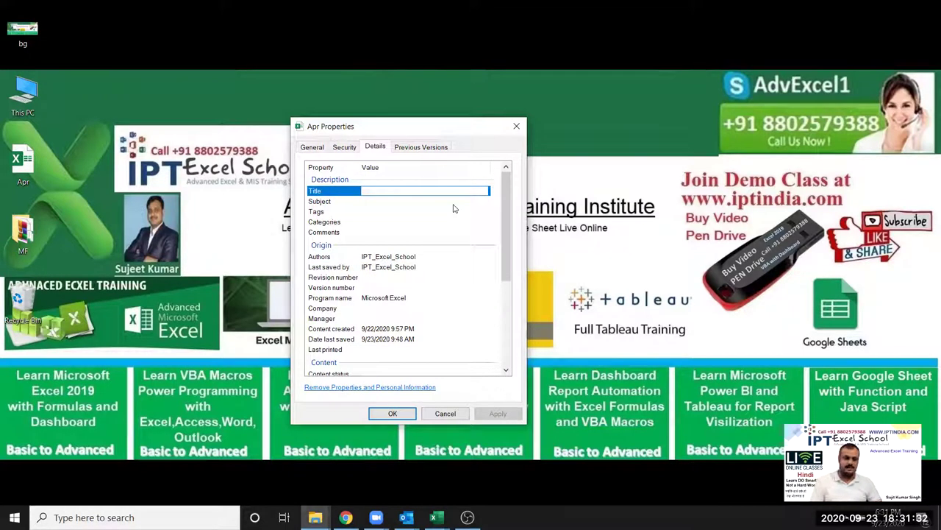
pyautogui.write('This')
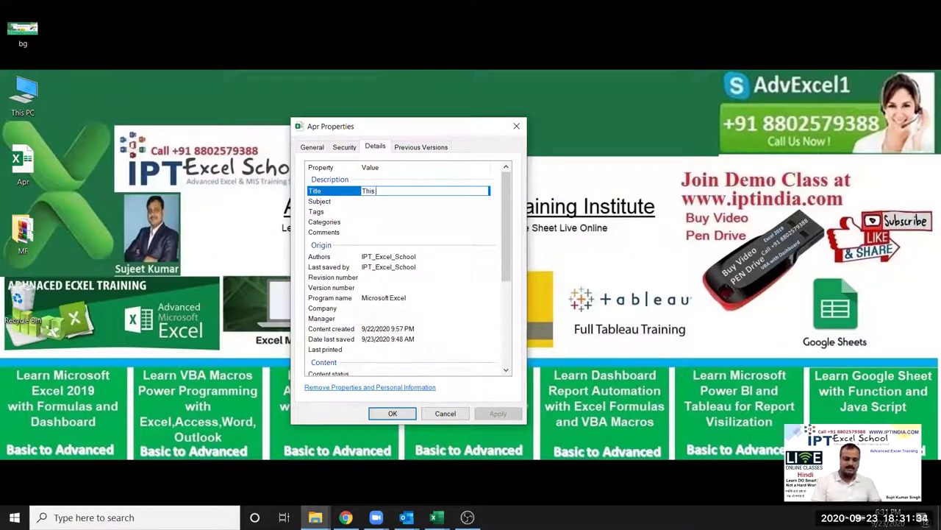
pyautogui.write(' Sales Report')
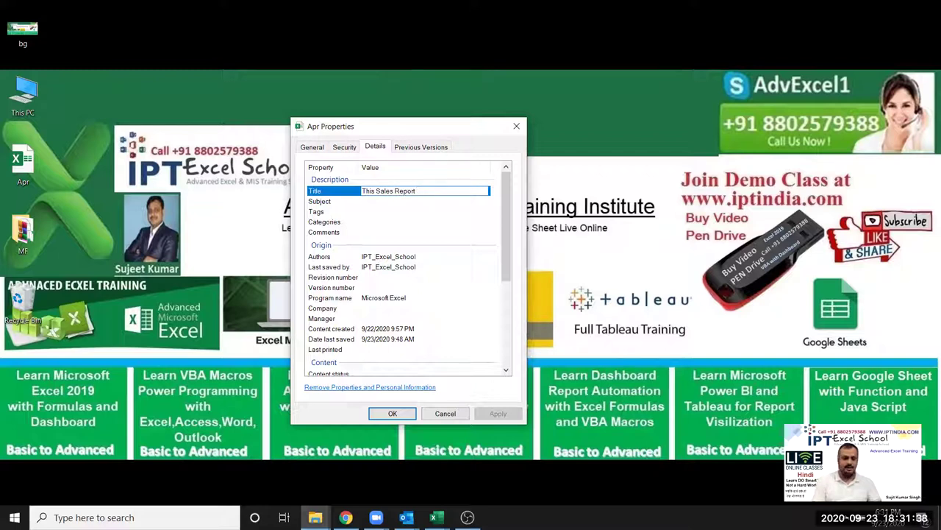
pyautogui.write(' Data')
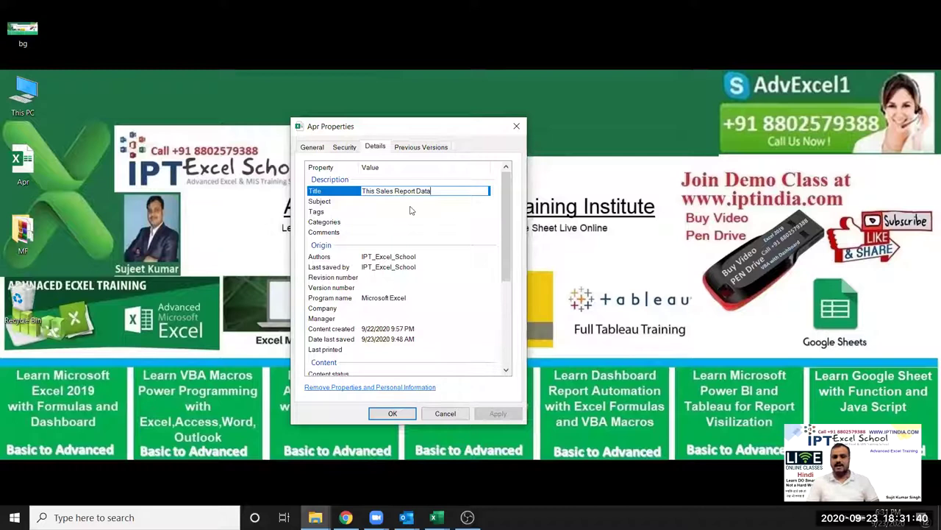
pyautogui.click(411, 211)
pyautogui.click(400, 201)
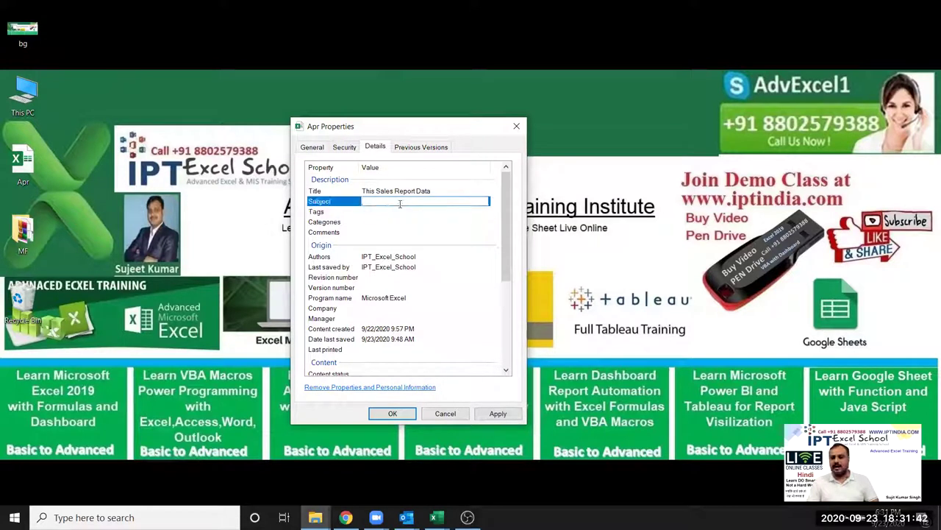
pyautogui.click(395, 212)
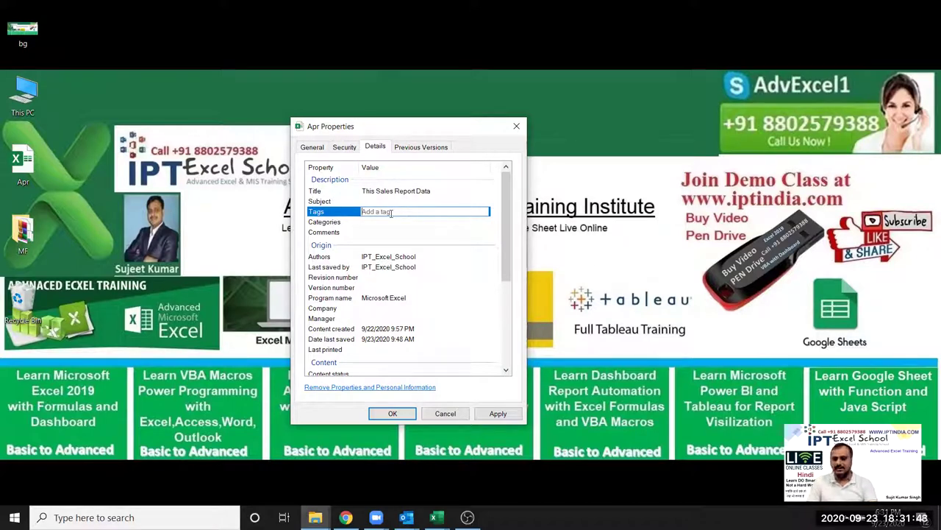
pyautogui.click(498, 413)
pyautogui.click(414, 416)
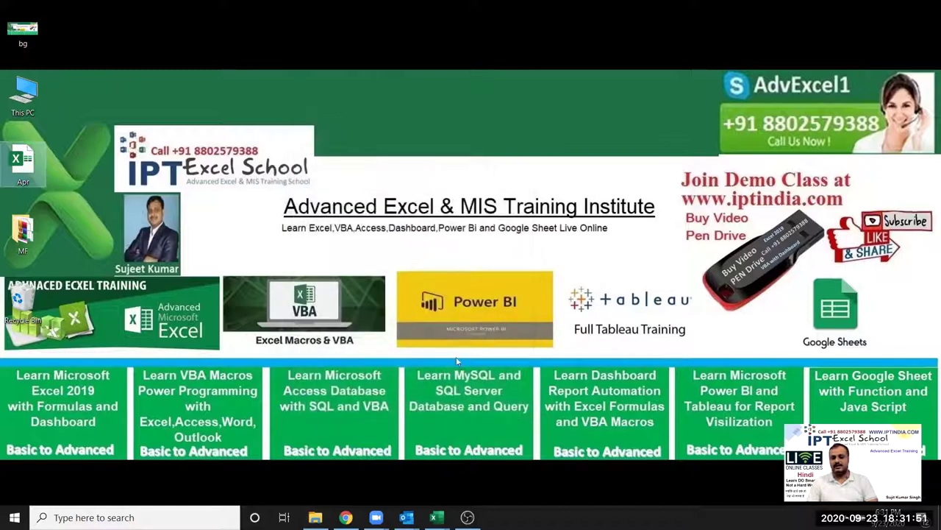
pyautogui.rightClick(465, 219)
pyautogui.click(497, 254)
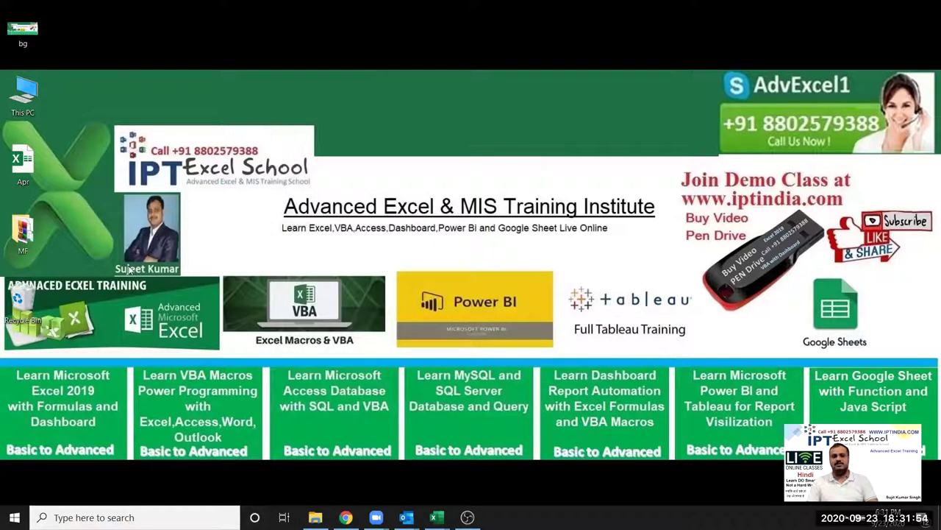
pyautogui.moveTo(36, 169)
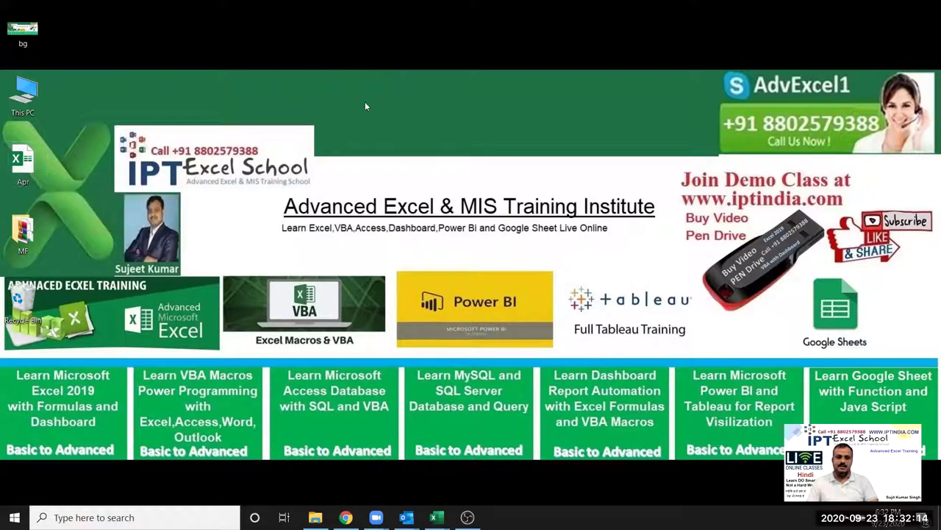
pyautogui.rightClick(412, 99)
pyautogui.click(434, 136)
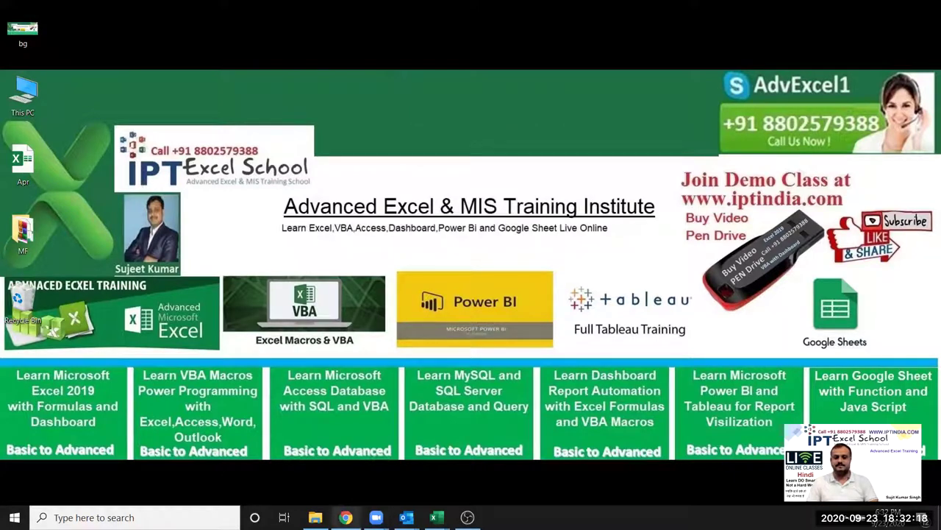
pyautogui.moveTo(345, 517)
pyautogui.click(346, 517)
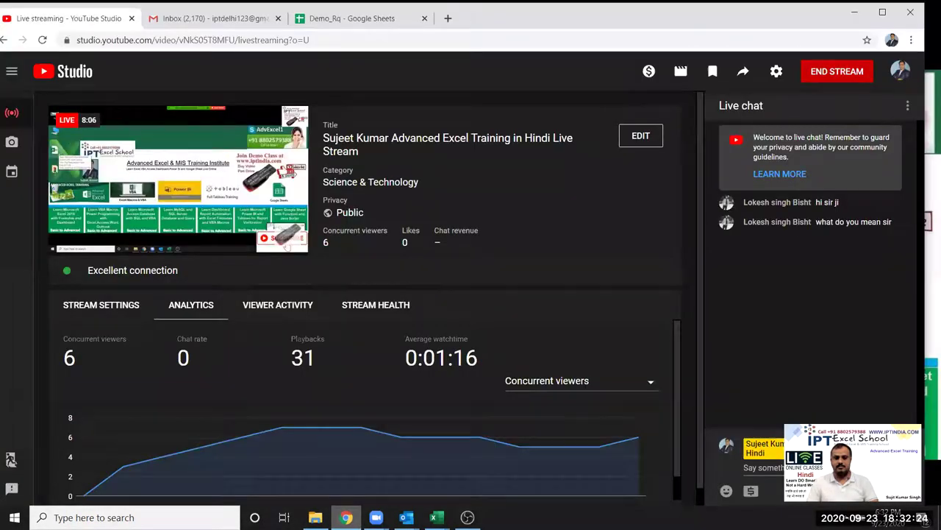
pyautogui.click(346, 517)
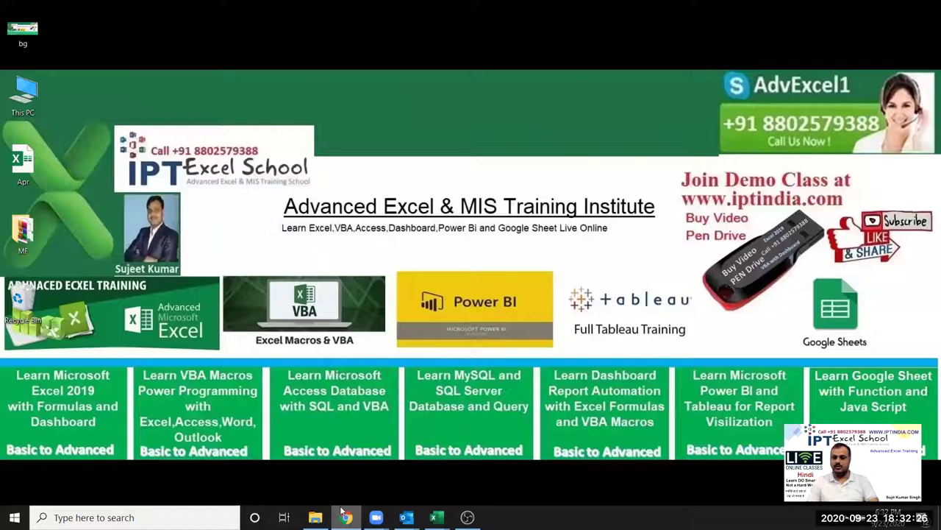
# Step: Refresh the desktop from its right-click menu
pyautogui.rightClick(480, 59)
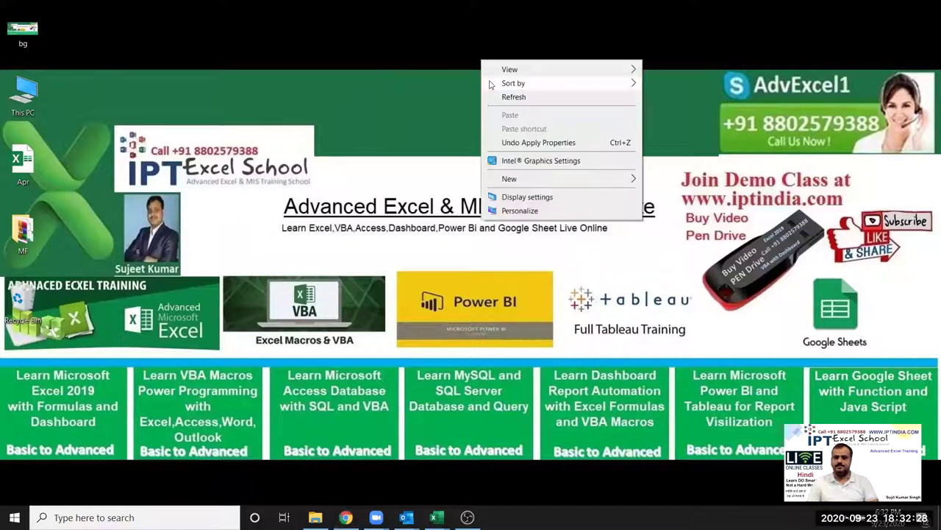
pyautogui.click(496, 97)
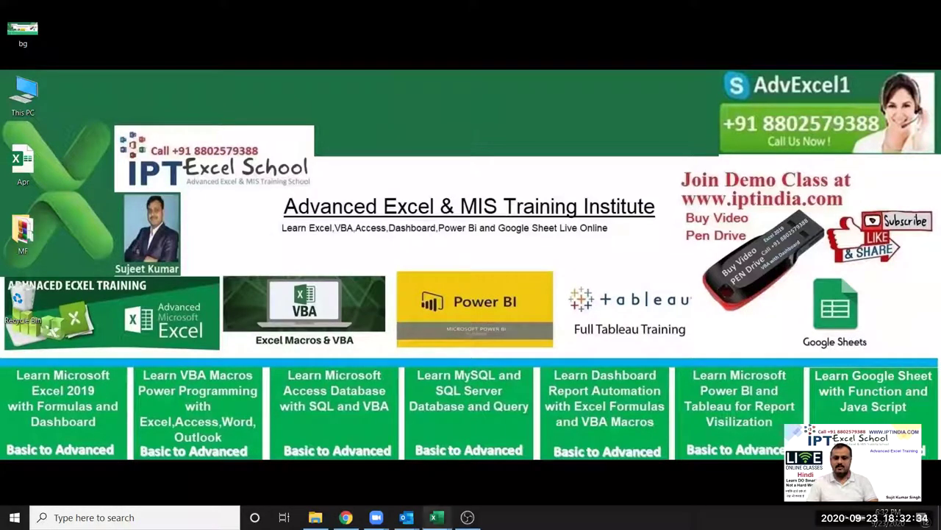
# Step: Switch to the My WatchList workbook, review its File > Info details, and save it
pyautogui.moveTo(437, 517)
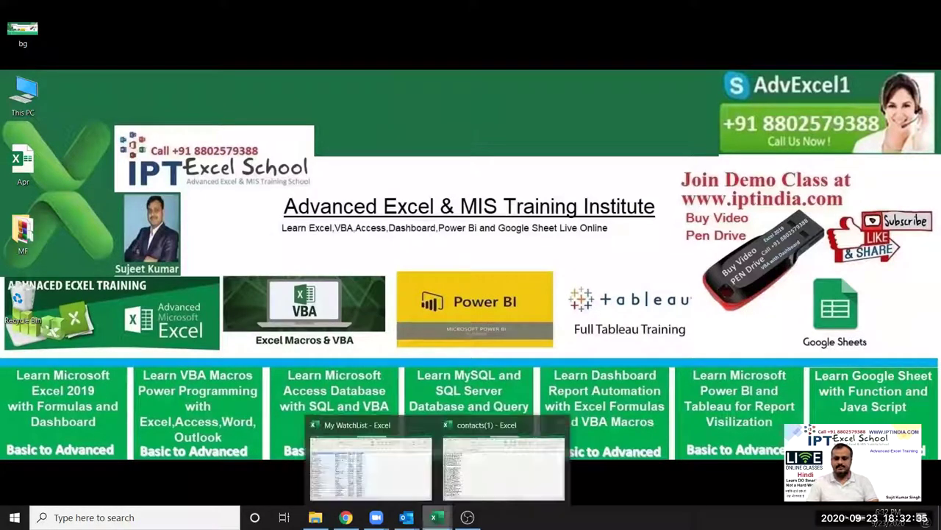
pyautogui.click(426, 479)
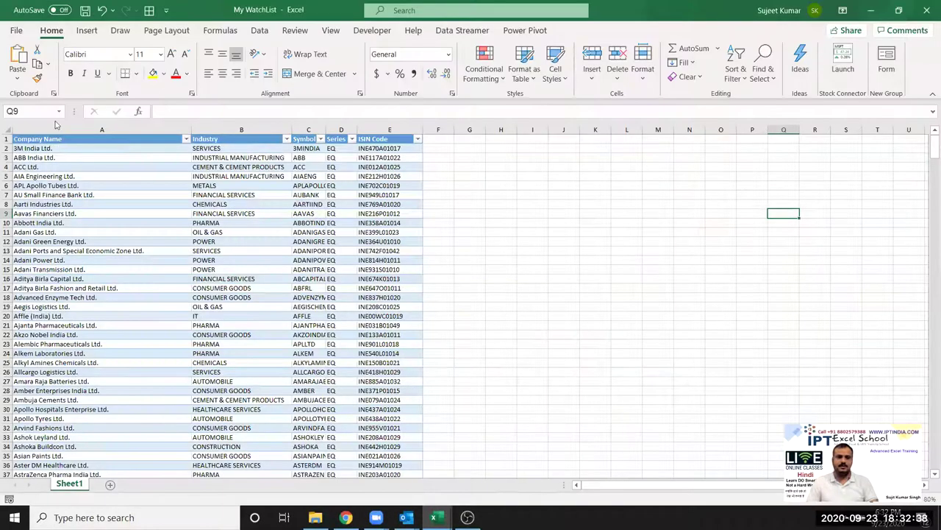
pyautogui.click(16, 31)
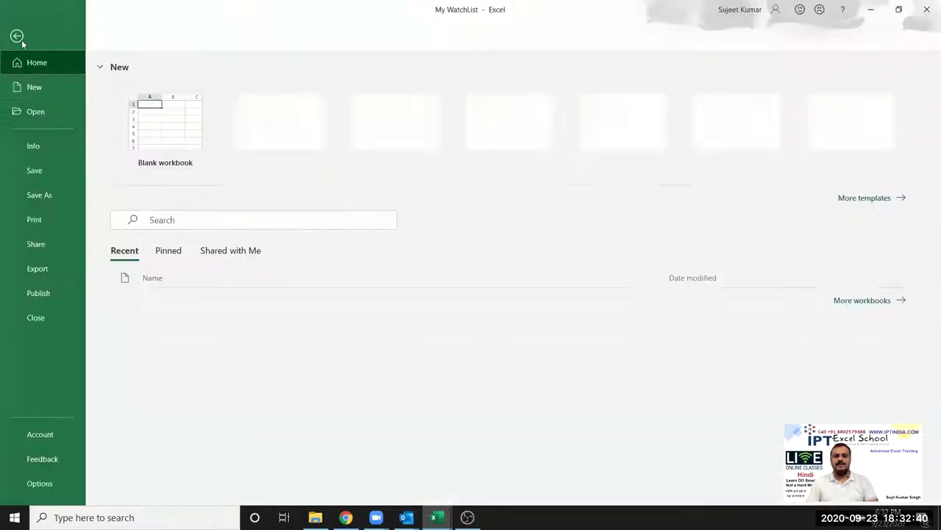
pyautogui.click(39, 147)
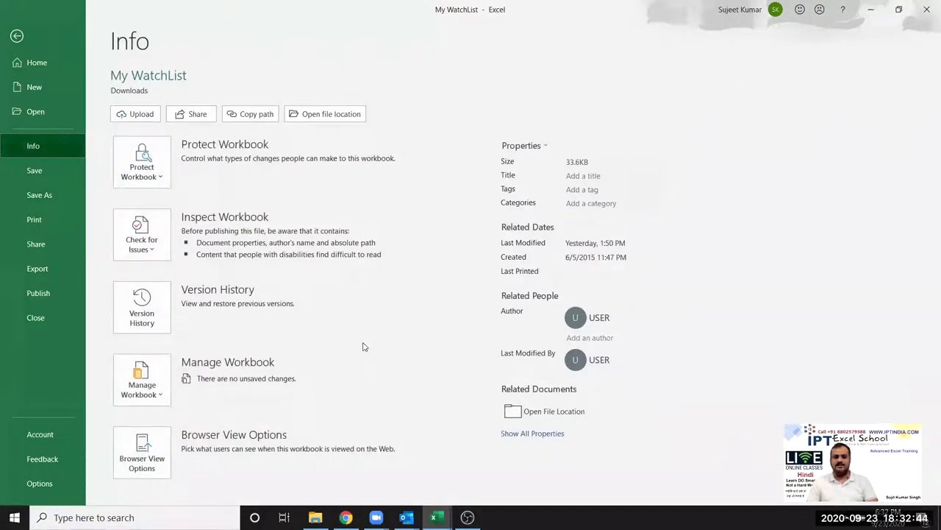
pyautogui.click(36, 169)
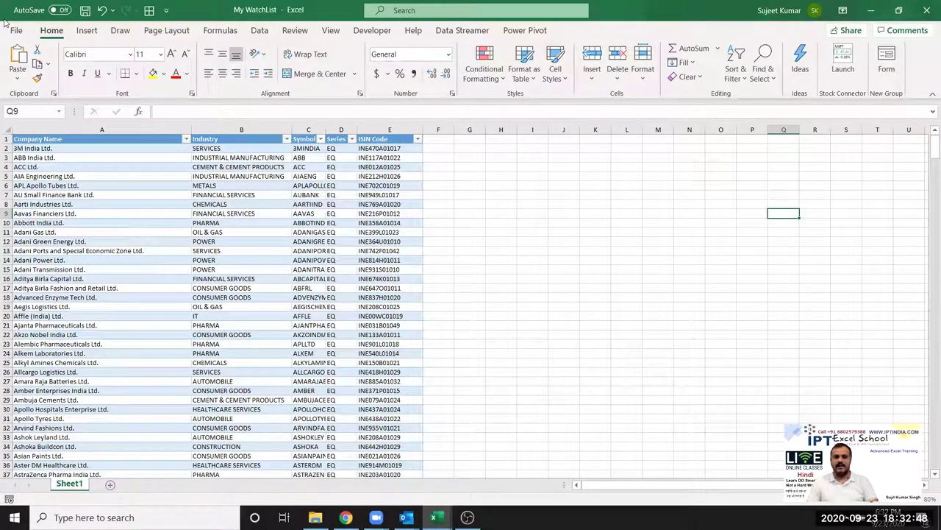
pyautogui.rightClick(5, 22)
pyautogui.click(288, 243)
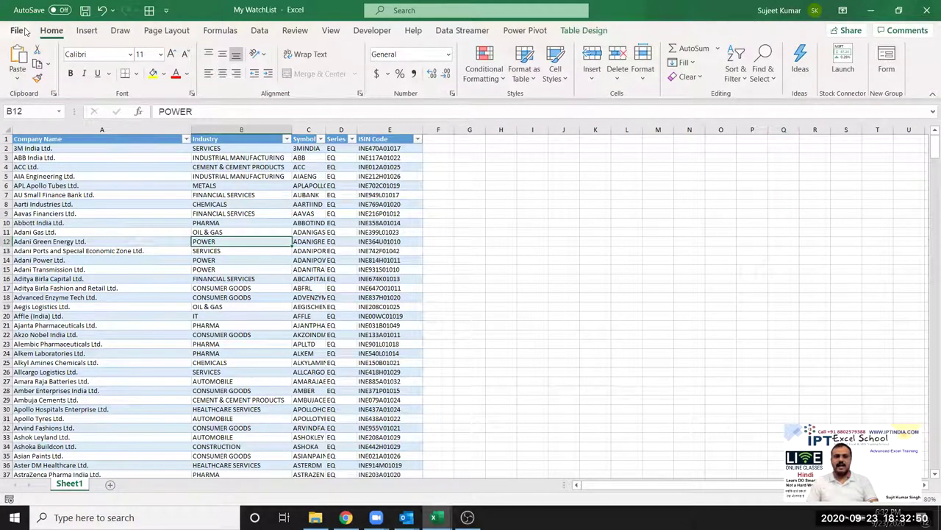
# Step: In Save As > Browse, pick Excel Macro-Enabled Workbook as the type, then cancel the dialog
pyautogui.click(24, 31)
pyautogui.click(55, 196)
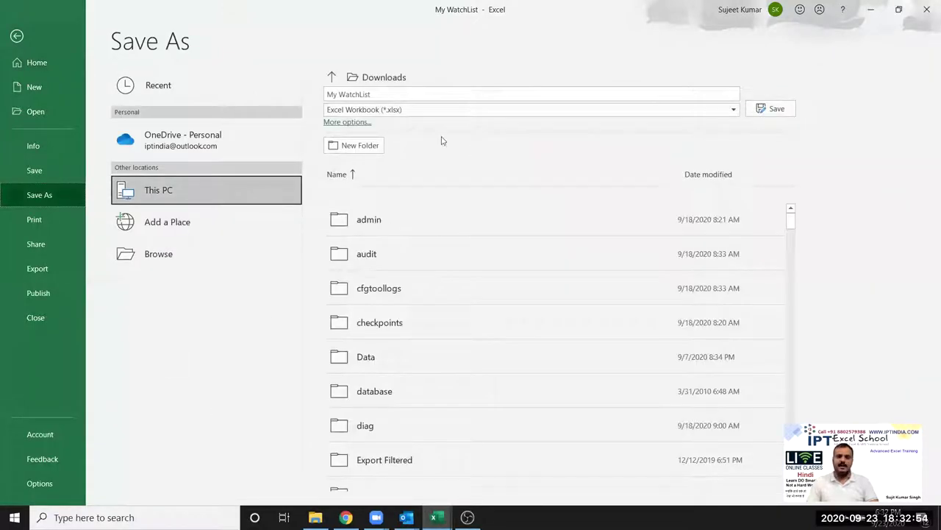
pyautogui.click(168, 257)
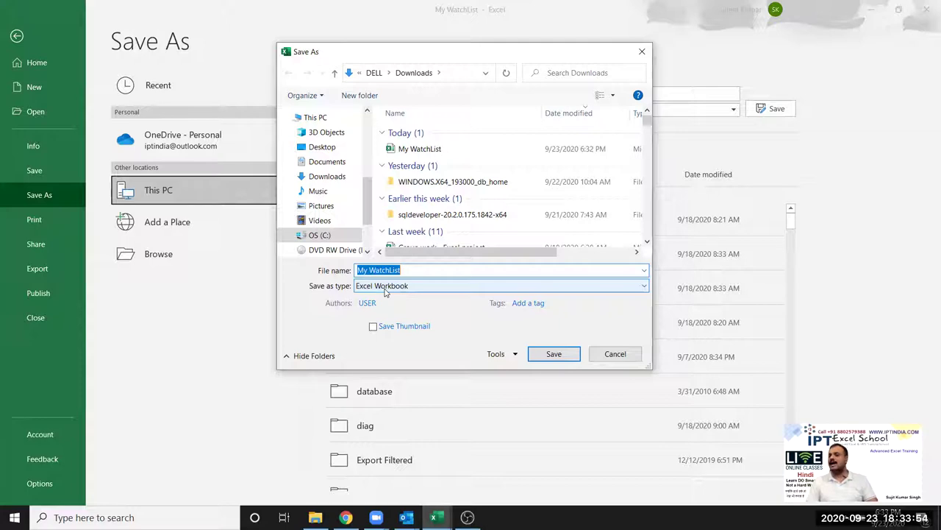
pyautogui.click(384, 288)
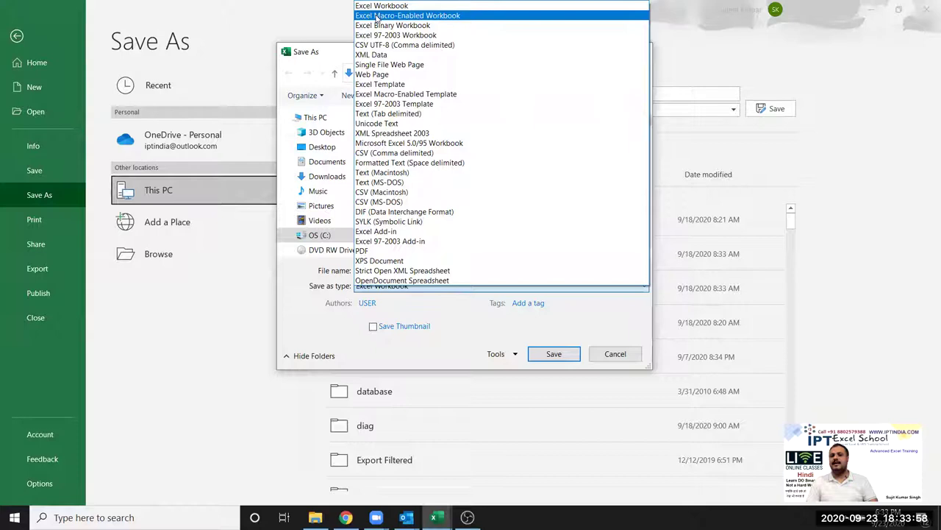
pyautogui.click(377, 16)
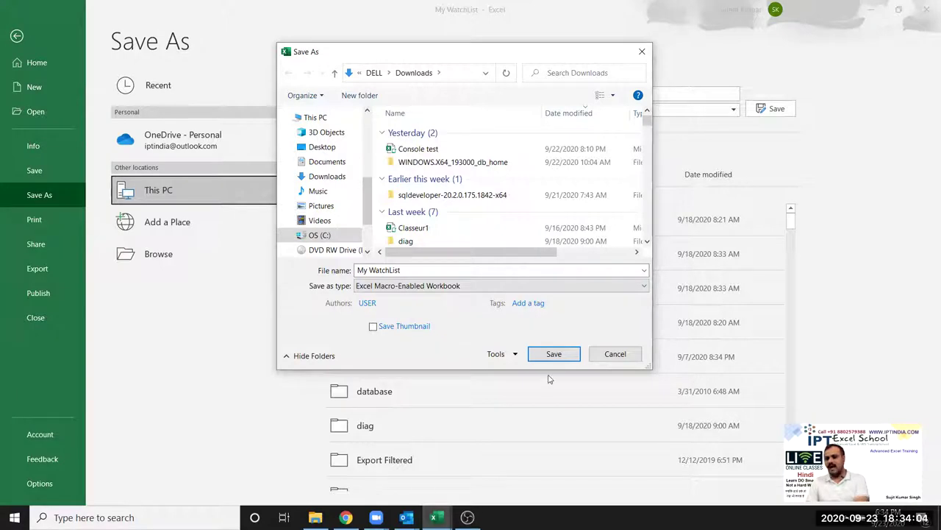
pyautogui.click(615, 354)
# Step: Open a maximized File Explorer at the Desktop's MF folder
pyautogui.click(315, 517)
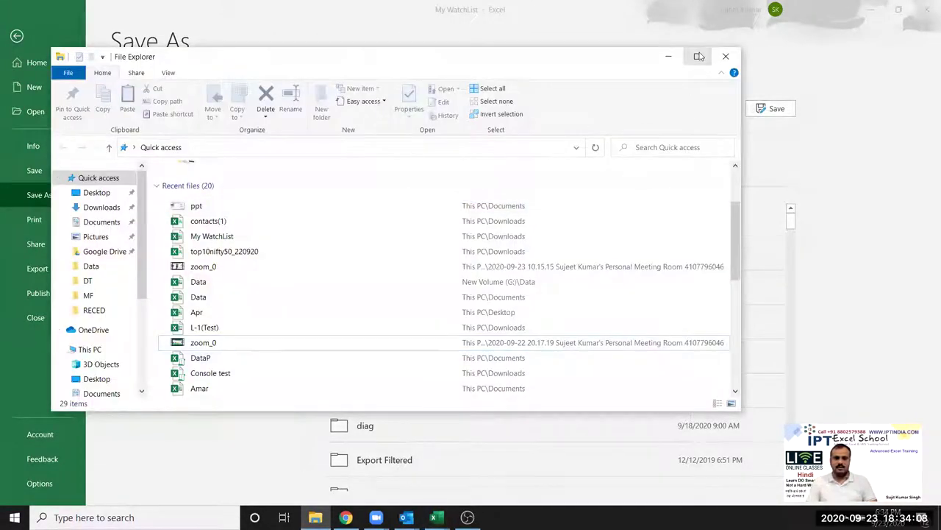
pyautogui.click(695, 58)
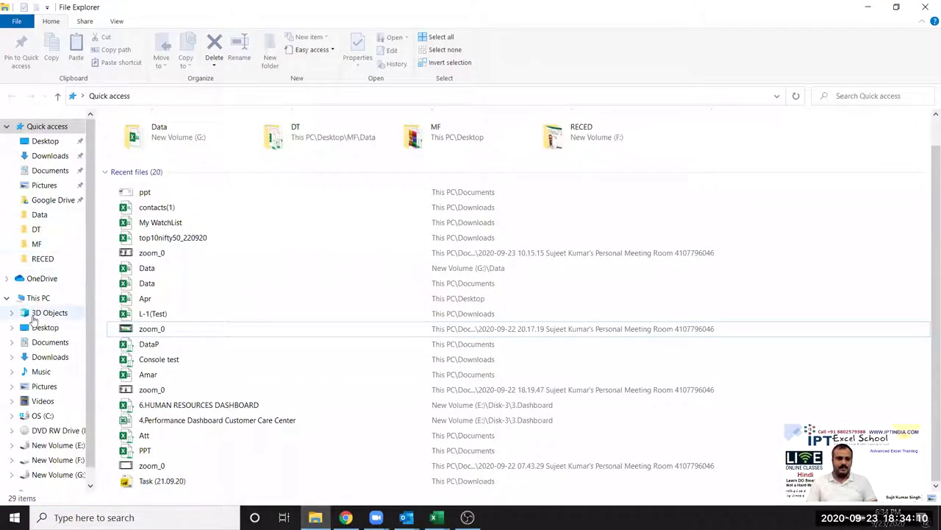
pyautogui.click(47, 328)
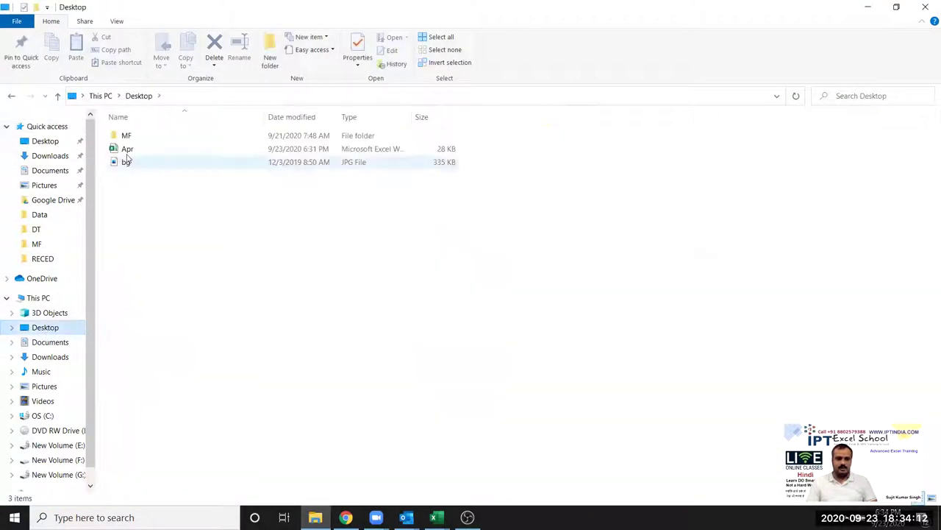
pyautogui.doubleClick(129, 138)
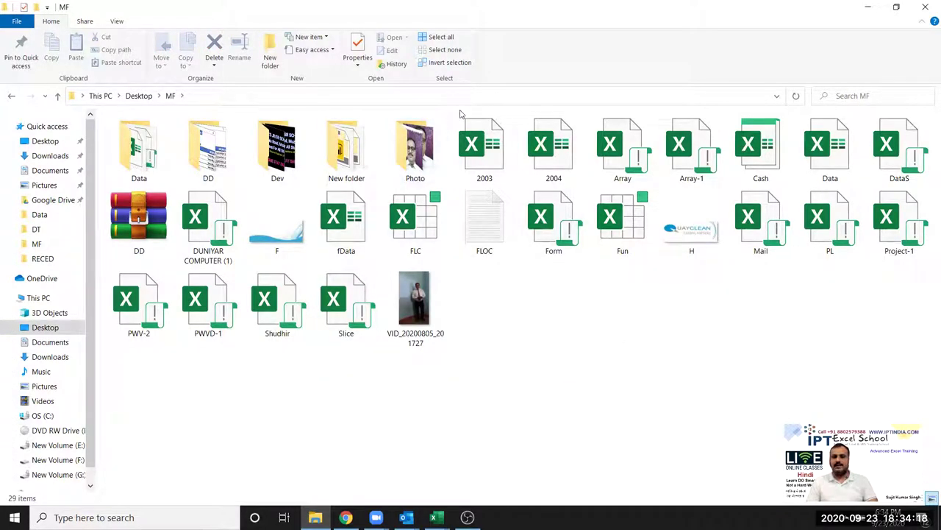
# Step: Select the 2003 and 2004 workbooks in the MF folder
pyautogui.moveTo(459, 113); pyautogui.dragTo(503, 157)
pyautogui.press('Right')
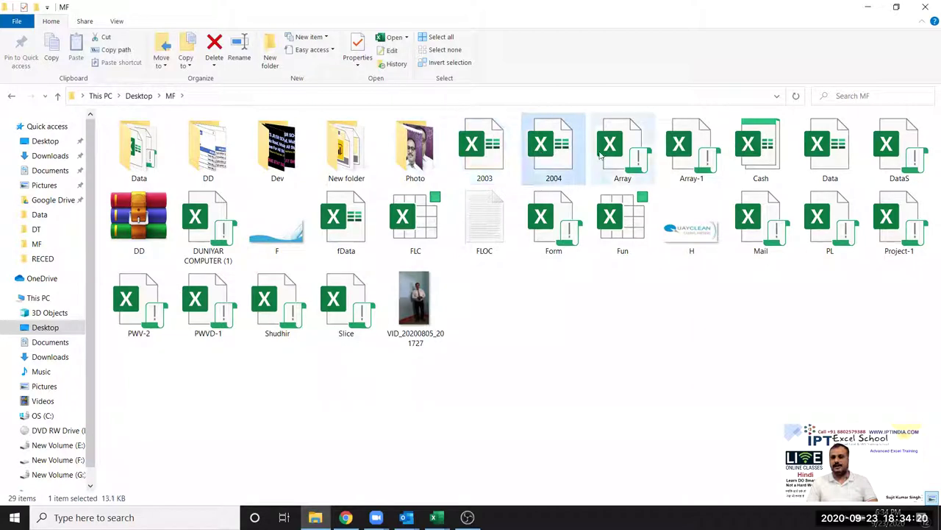
pyautogui.click(501, 150)
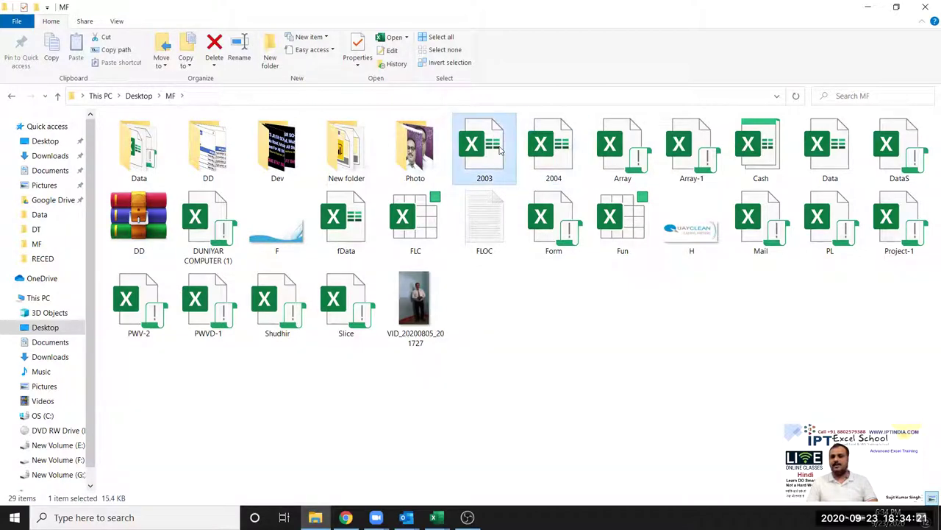
pyautogui.click(548, 151)
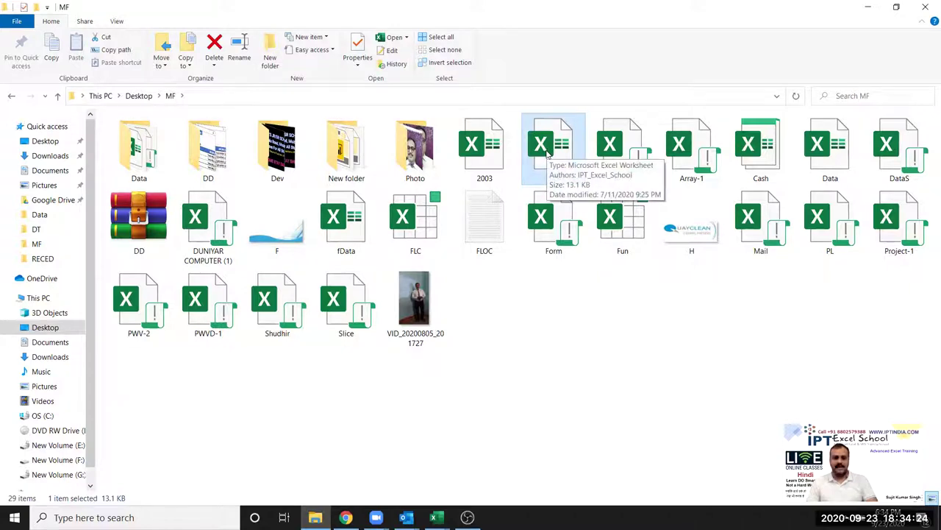
pyautogui.click(496, 150)
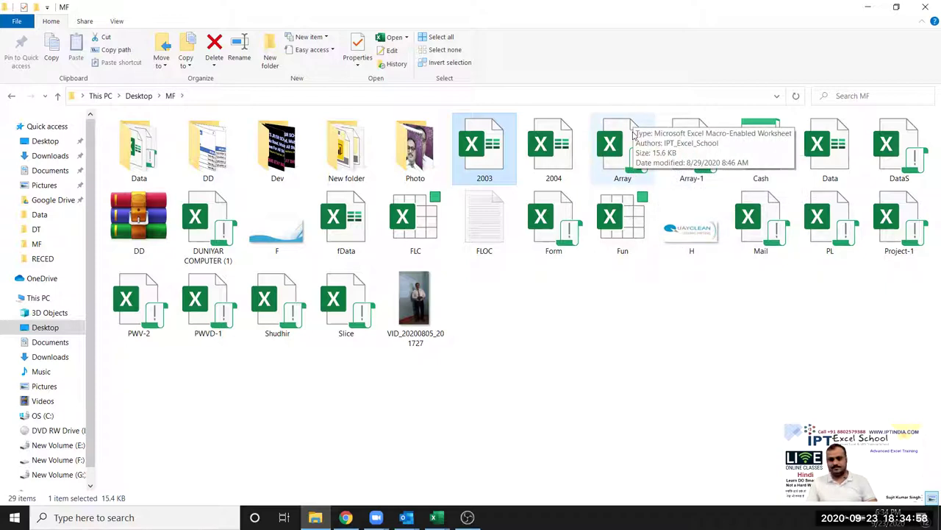
# Step: Deselect the files in the MF folder by clicking empty space
pyautogui.click(614, 355)
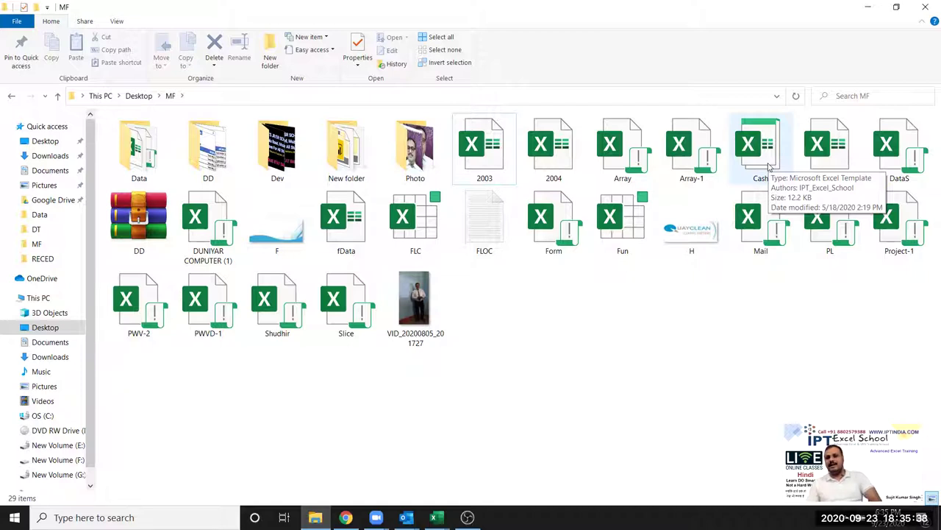
# Step: In contacts(1), review the Save As file types, cancel without saving, and show the Print preview
pyautogui.moveTo(434, 517)
pyautogui.click(467, 481)
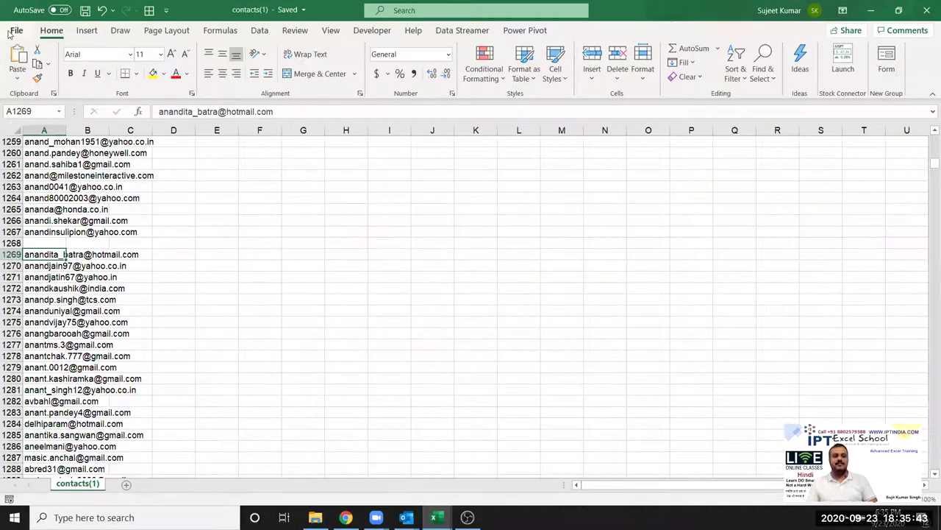
pyautogui.click(10, 33)
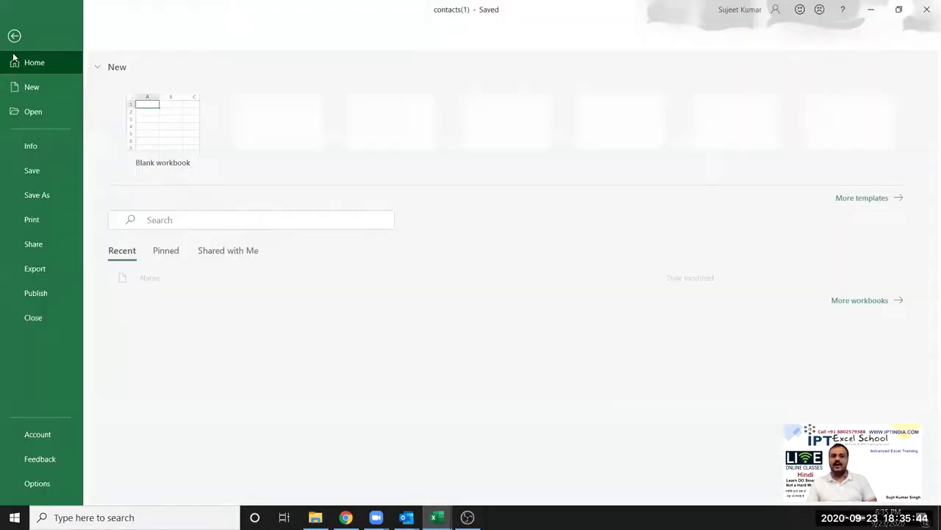
pyautogui.click(47, 197)
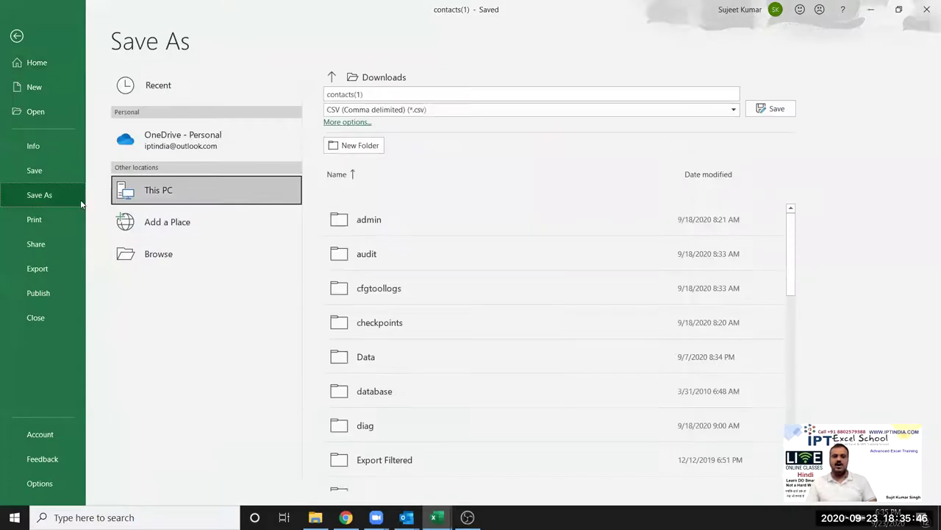
pyautogui.click(175, 266)
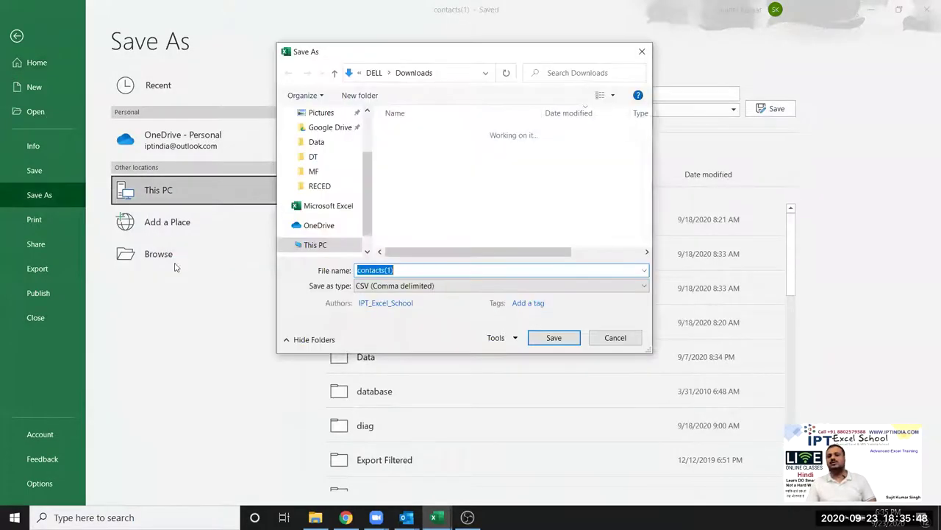
pyautogui.click(357, 286)
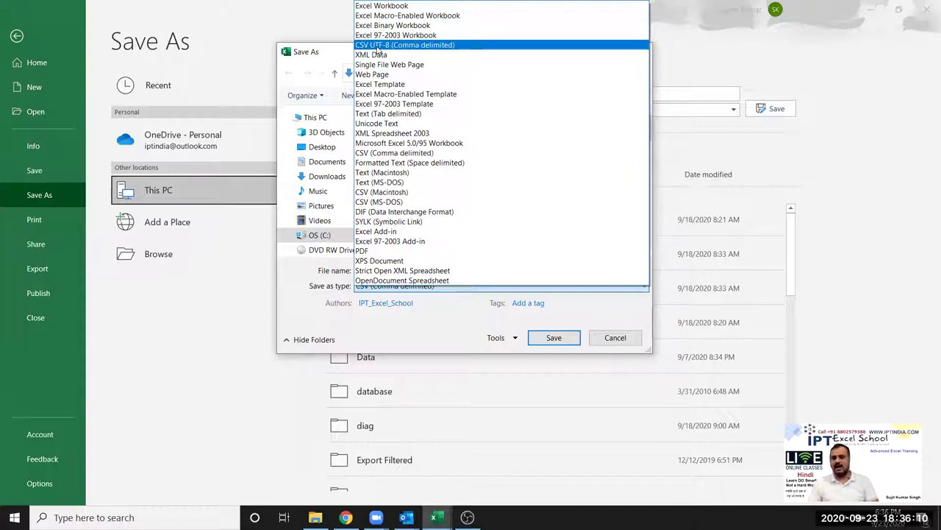
pyautogui.click(16, 37)
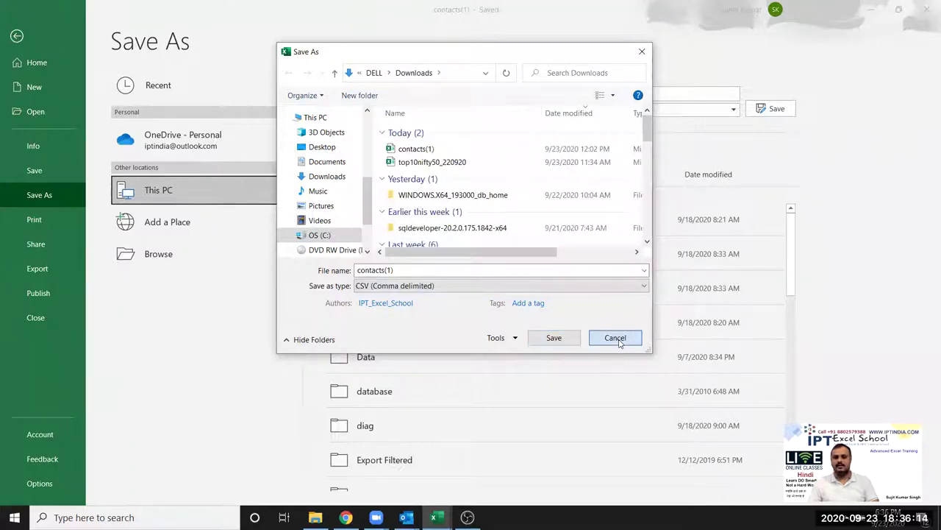
pyautogui.click(618, 339)
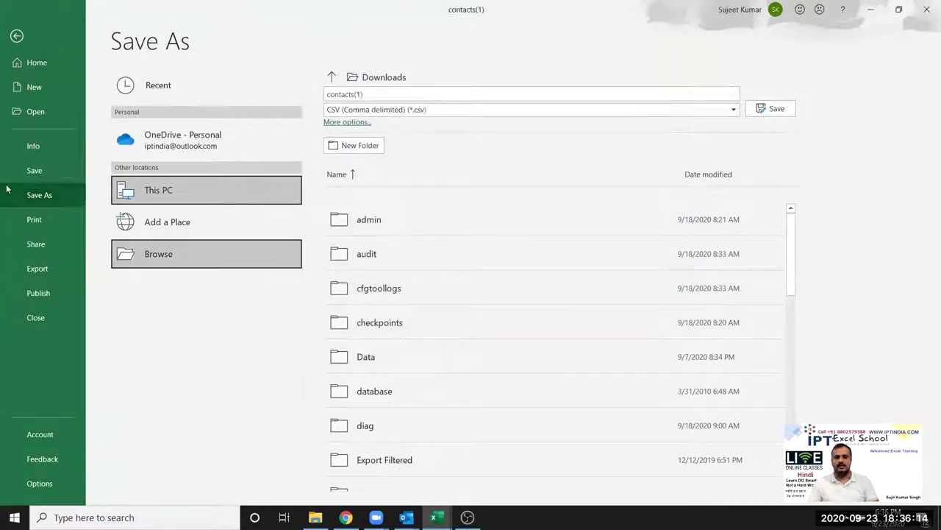
pyautogui.click(42, 222)
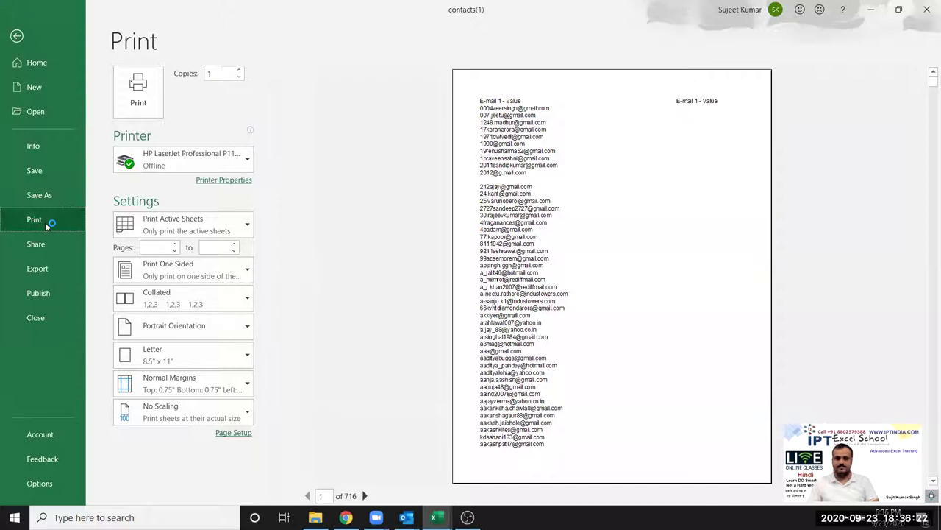
# Step: Leave the backstage, close the Share pane, and show File > Export for contacts(1)
pyautogui.press('Escape')
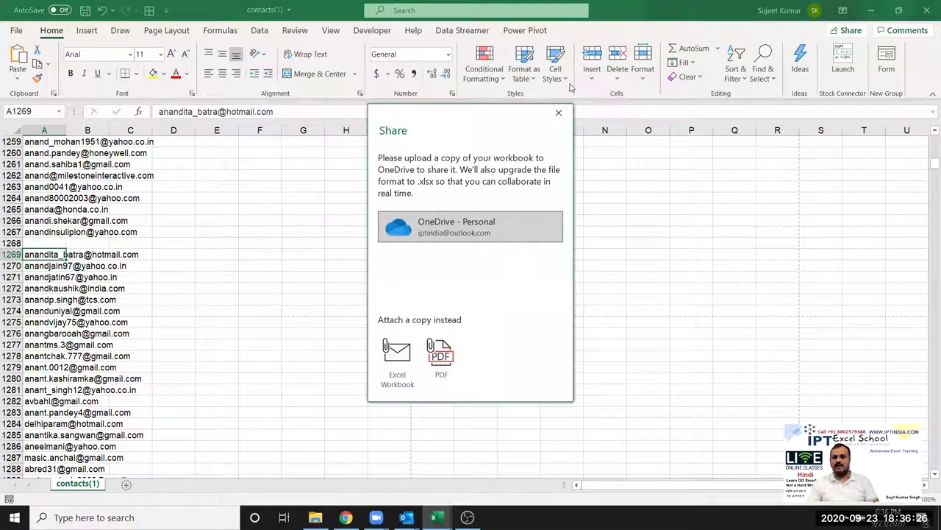
pyautogui.click(559, 111)
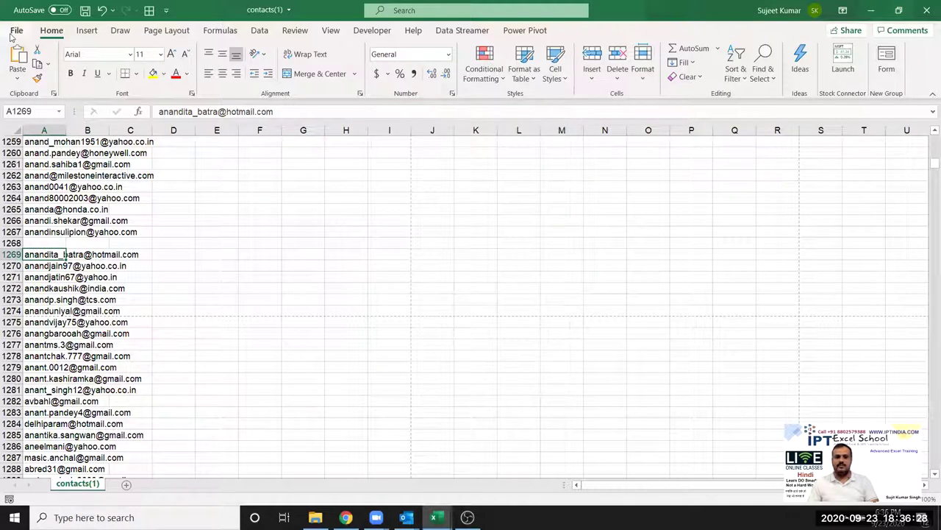
pyautogui.click(13, 32)
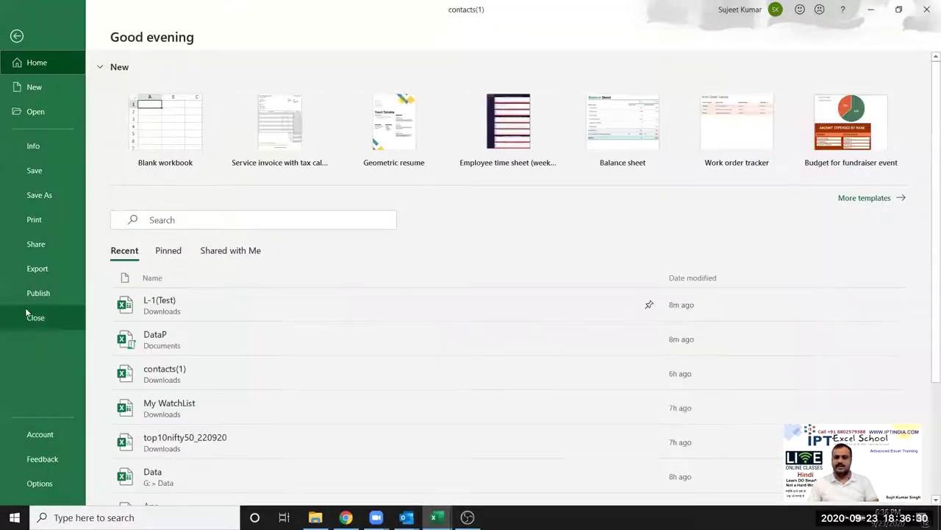
pyautogui.click(33, 270)
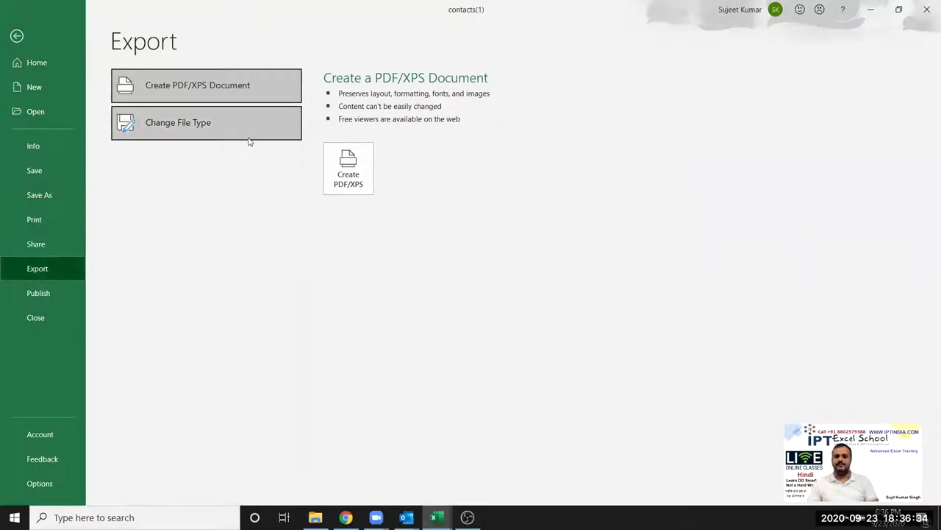
# Step: Review the Publish to Power BI page, then show the Account page
pyautogui.click(49, 290)
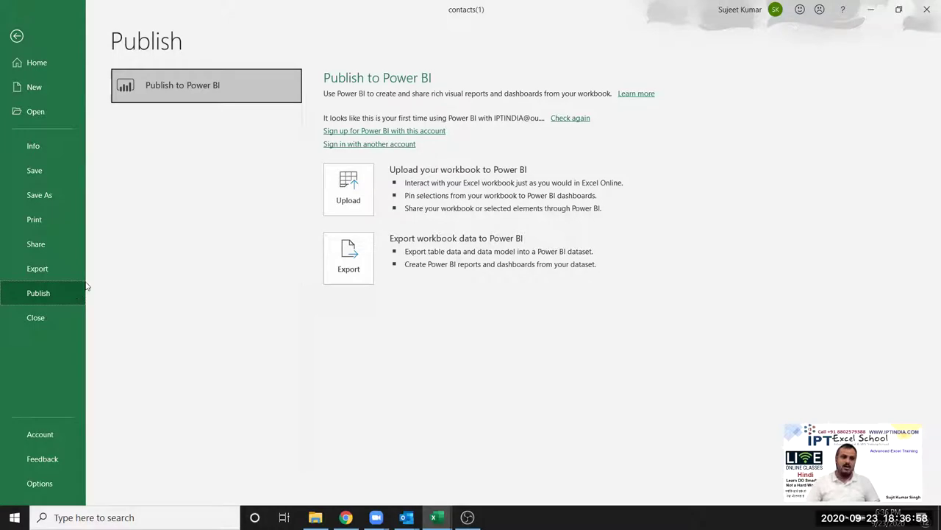
pyautogui.click(54, 437)
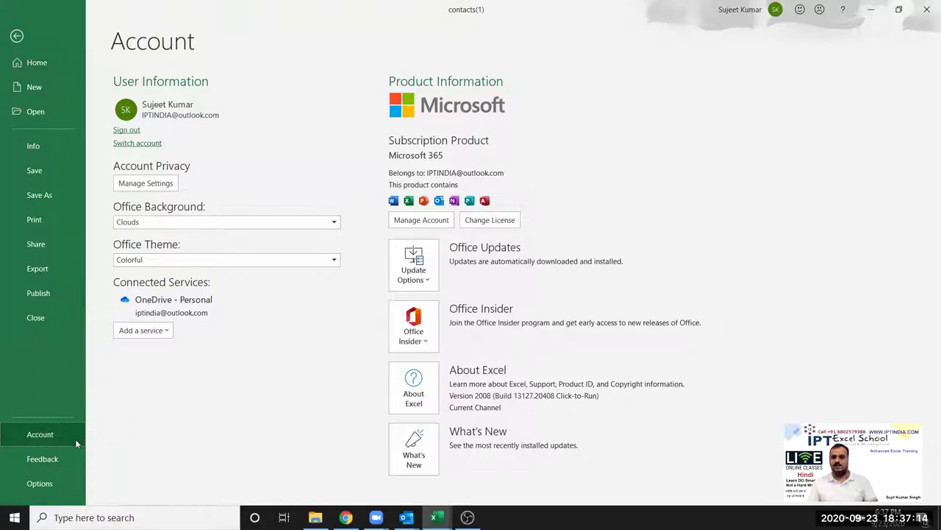
# Step: Run Update Options > Update Now, then show the Feedback page
pyautogui.click(423, 262)
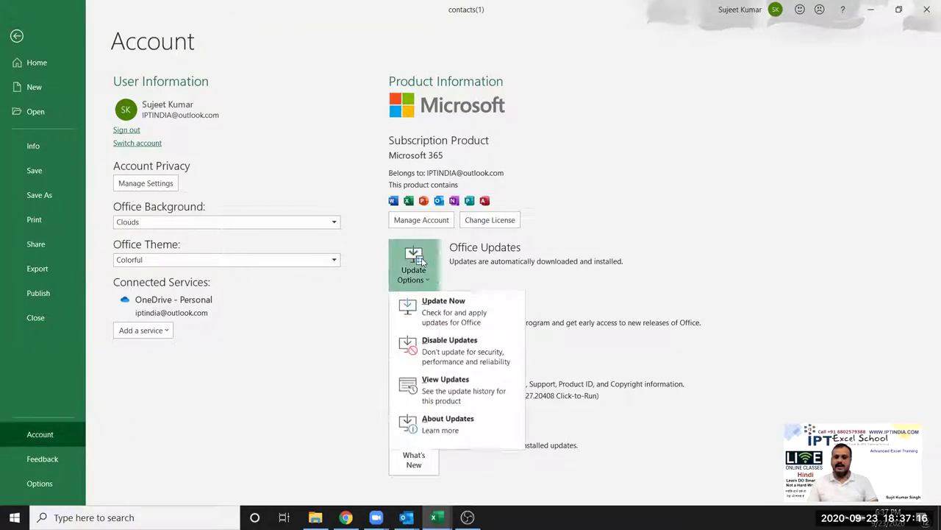
pyautogui.click(460, 315)
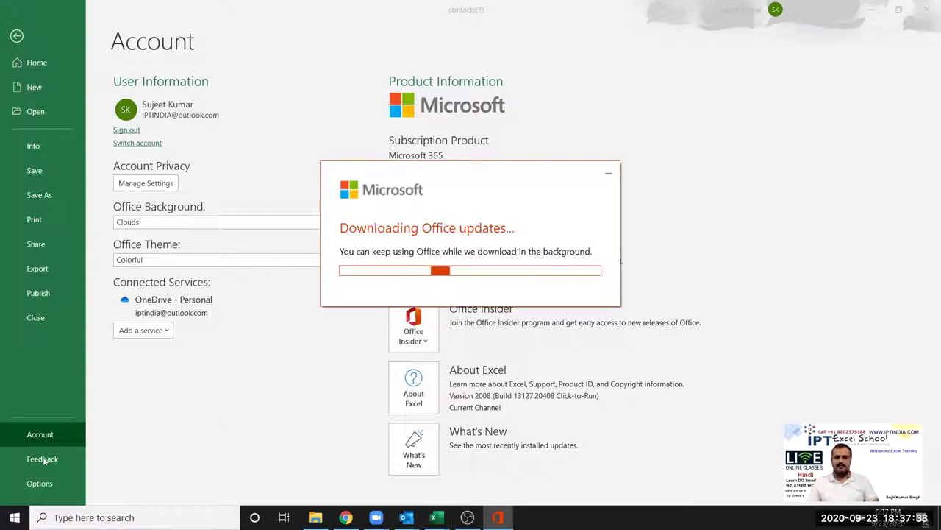
pyautogui.click(68, 461)
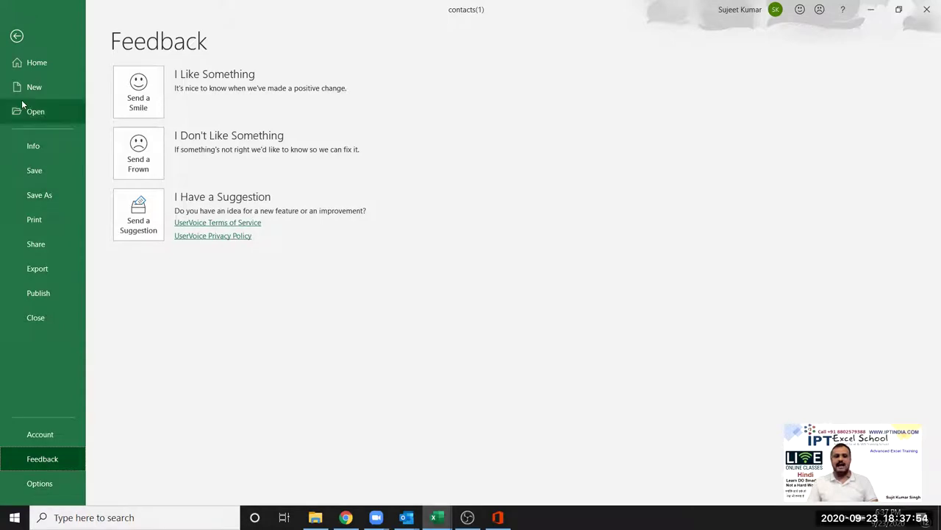
# Step: Go back to the worksheet and reopen the backstage on the New templates page
pyautogui.click(16, 36)
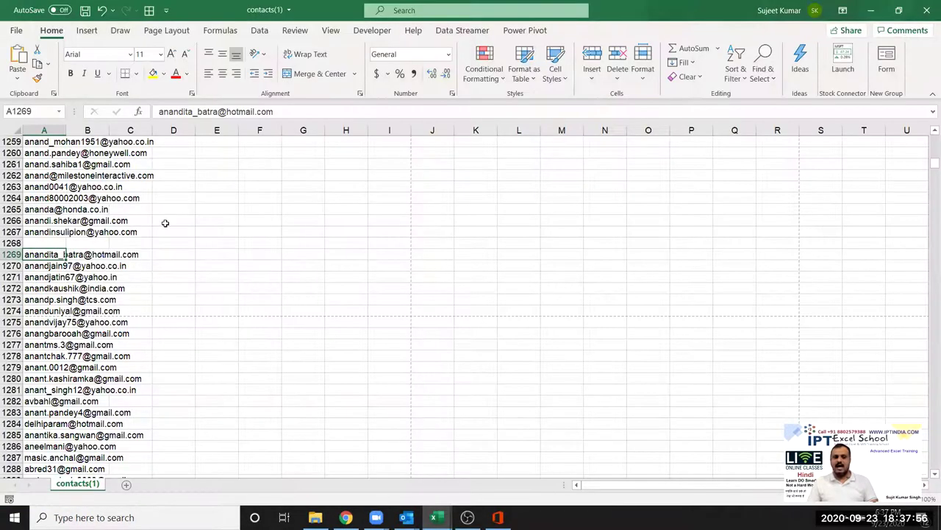
pyautogui.click(15, 33)
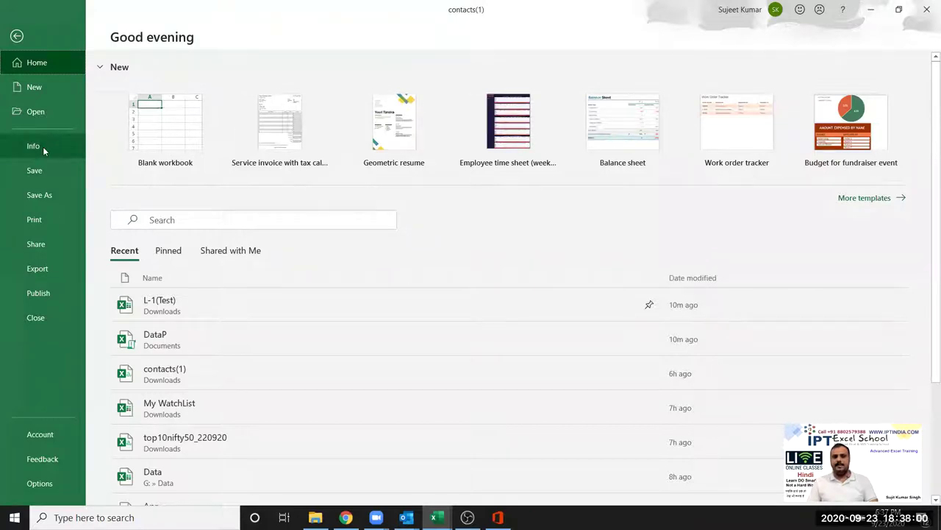
pyautogui.click(48, 94)
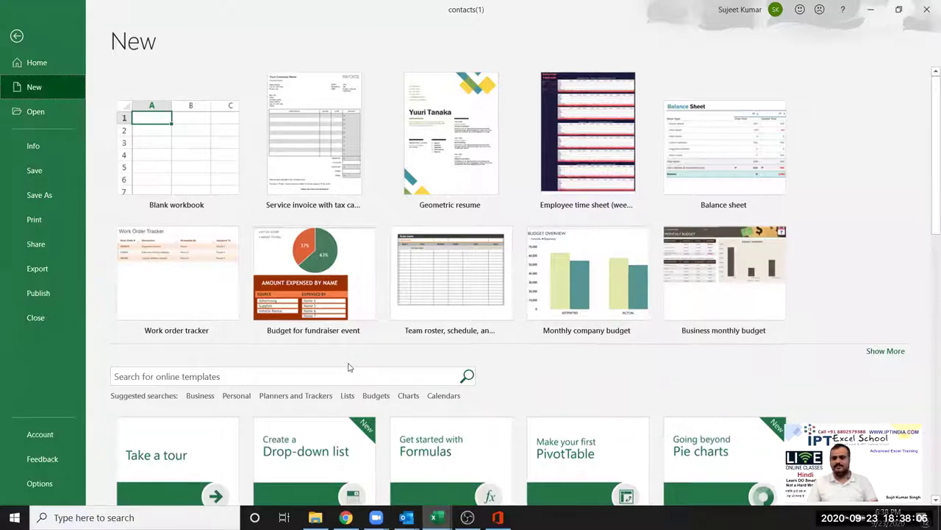
# Step: Save the contacts(1) workbook and close its window
pyautogui.scroll(-1, 350, 367)
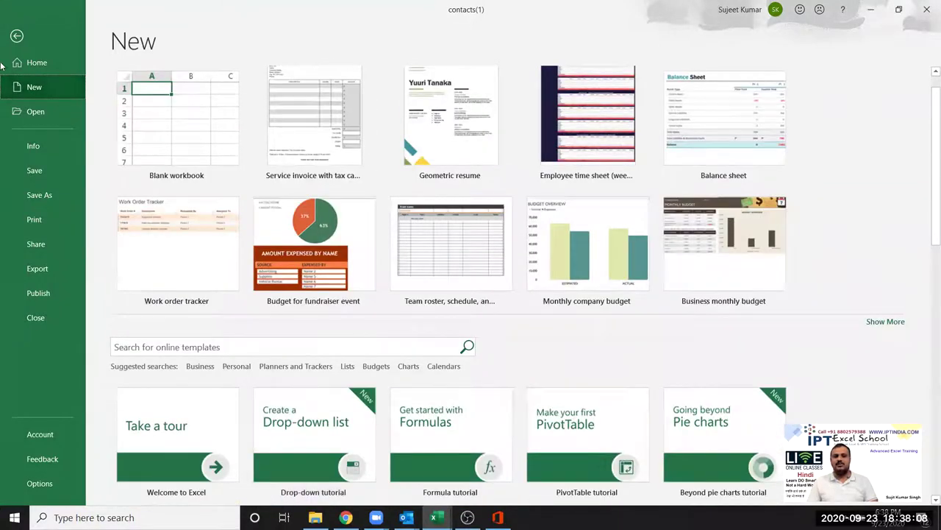
pyautogui.click(17, 36)
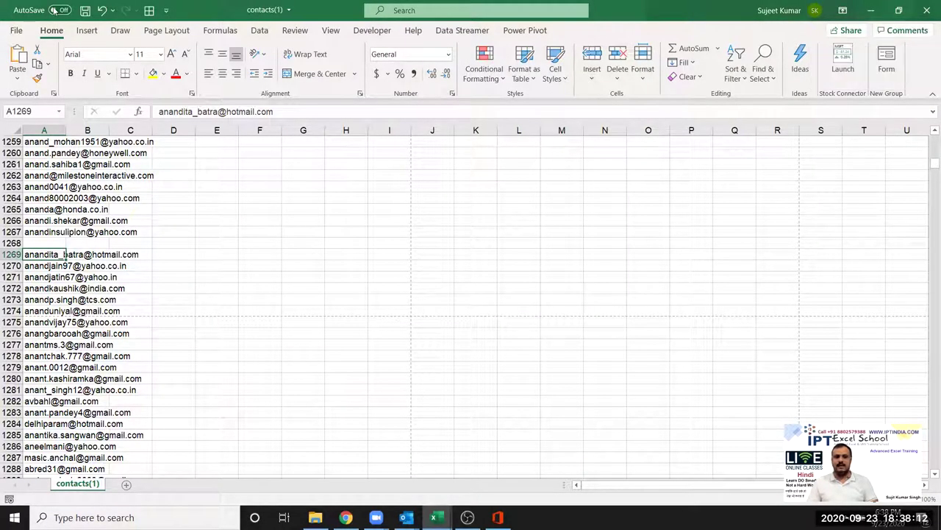
pyautogui.click(85, 10)
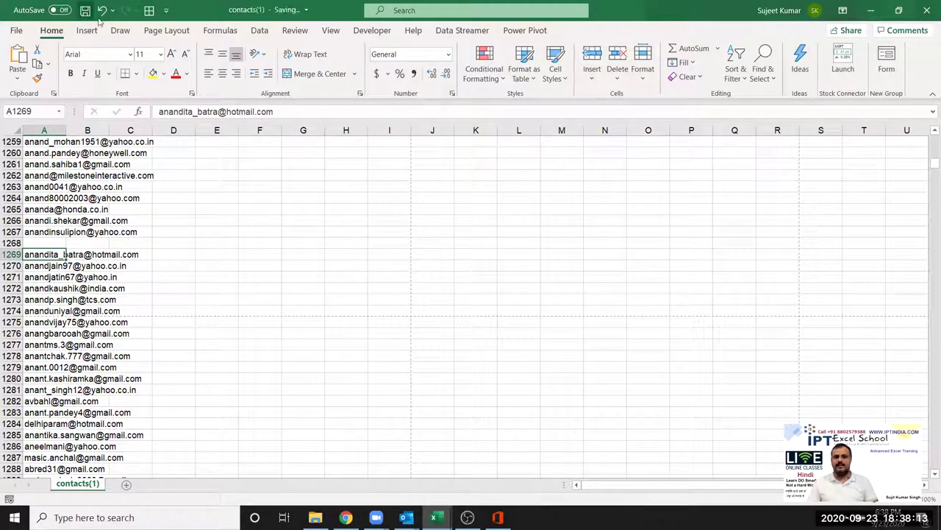
pyautogui.click(926, 8)
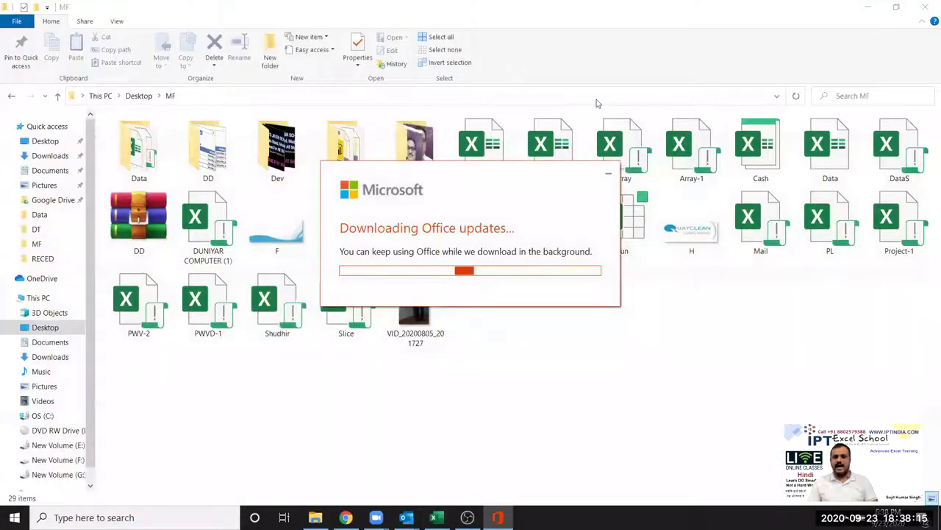
# Step: Bring the remaining Excel window back to its worksheet and start a new blank workbook
pyautogui.click(435, 515)
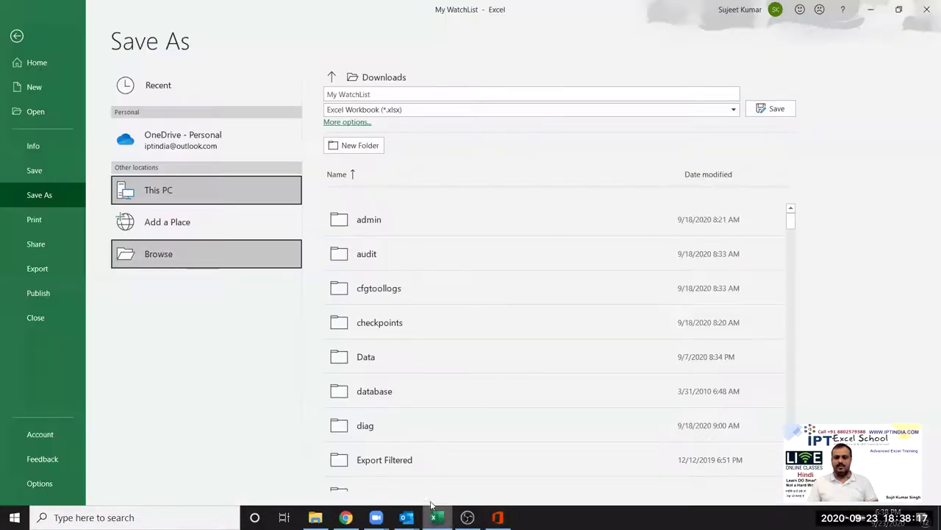
pyautogui.click(19, 37)
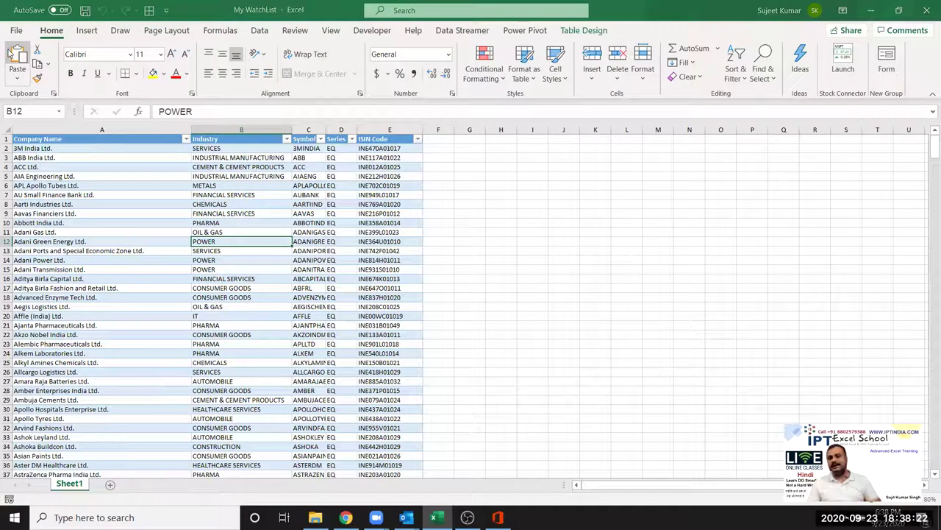
pyautogui.hotkey('ctrl', 'w')
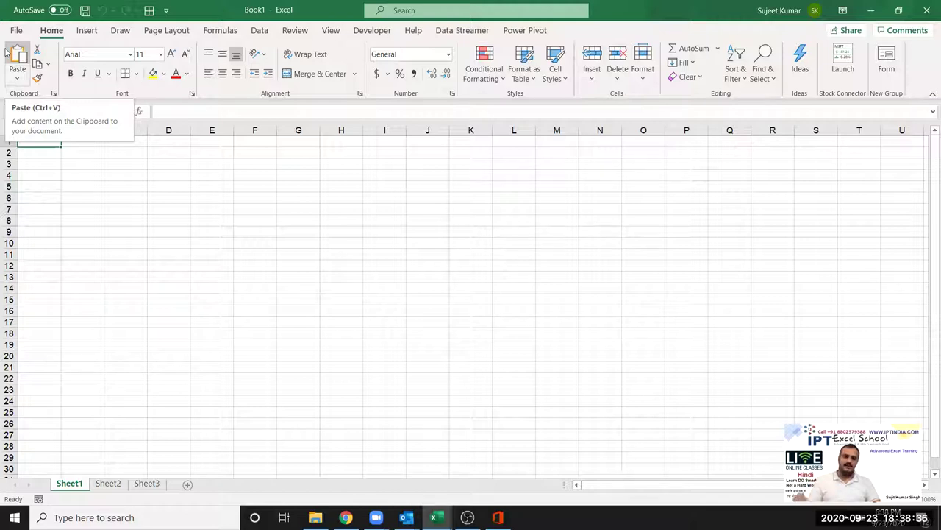
# Step: Select the Cash template in the MF folder and look over the report's Dr column
pyautogui.hotkey('alt', 'Tab')
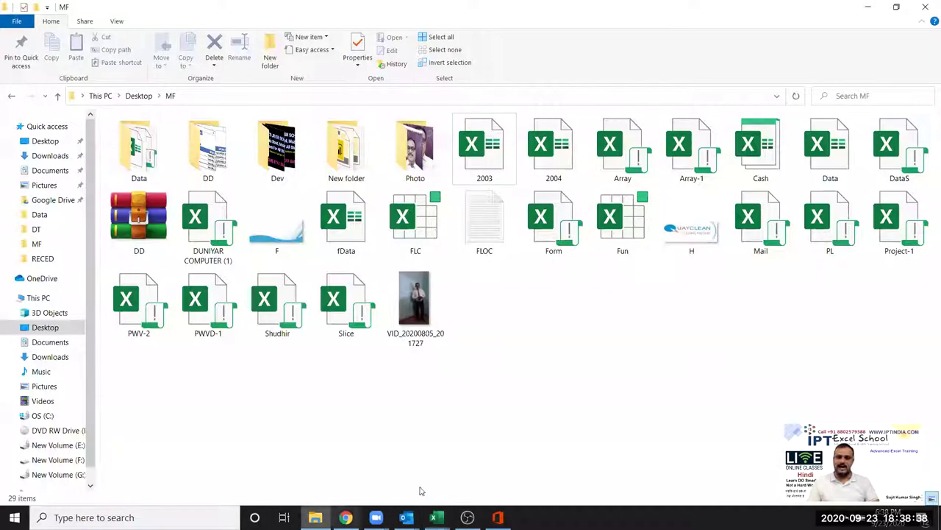
pyautogui.click(772, 165)
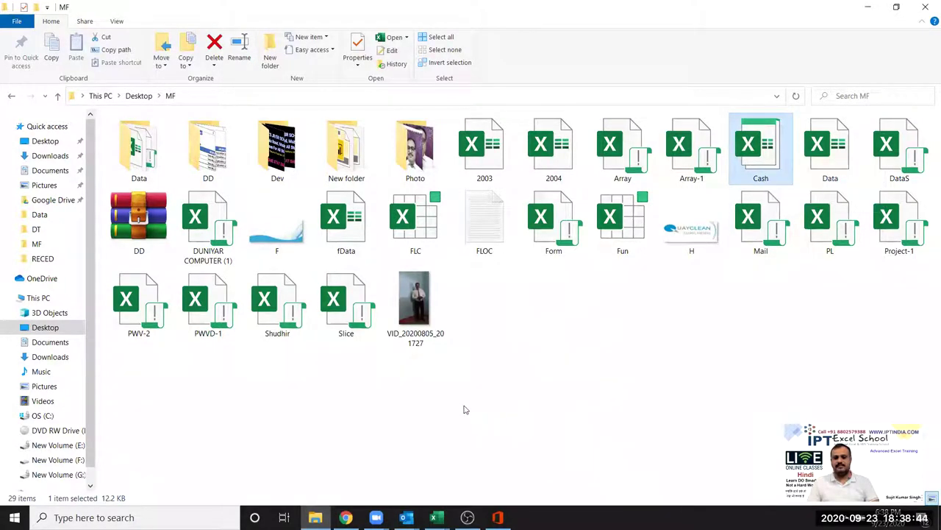
pyautogui.hotkey('alt', 'Tab')
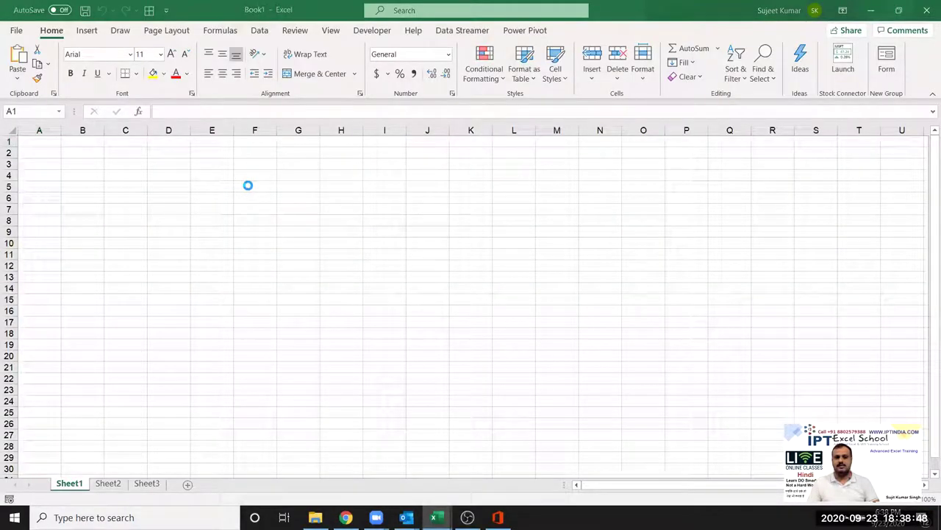
pyautogui.click(157, 264)
pyautogui.scroll(-5, 155, 267)
pyautogui.scroll(5, 156, 267)
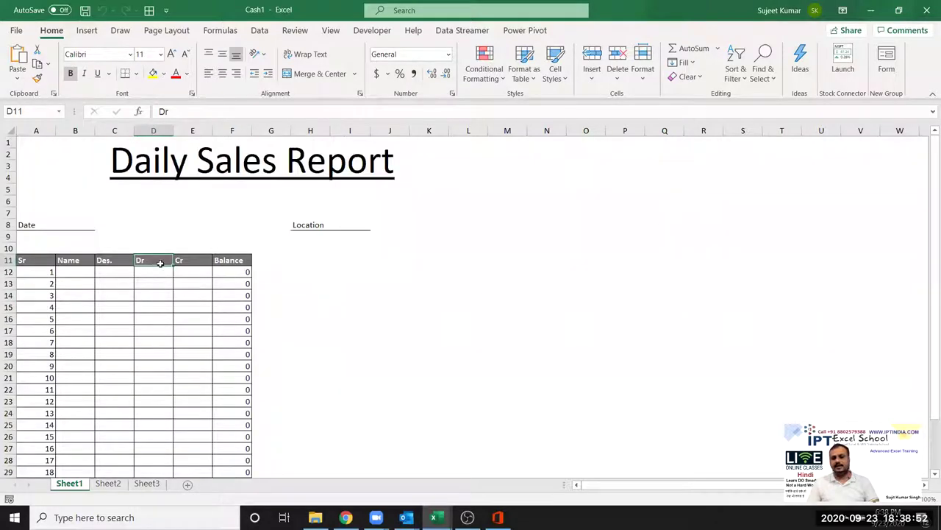
pyautogui.click(140, 355)
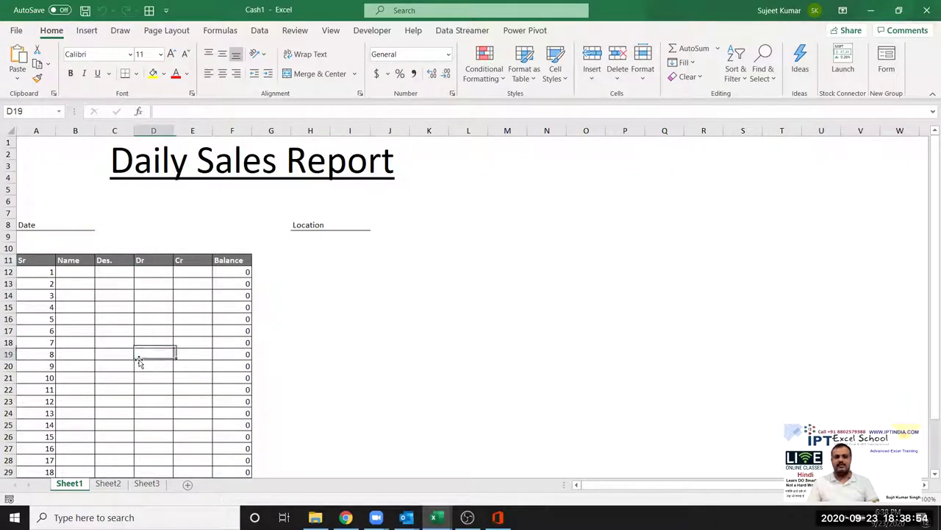
# Step: Open the Cash template from the MF folder in File Explorer as workbook Cash1
pyautogui.click(874, 18)
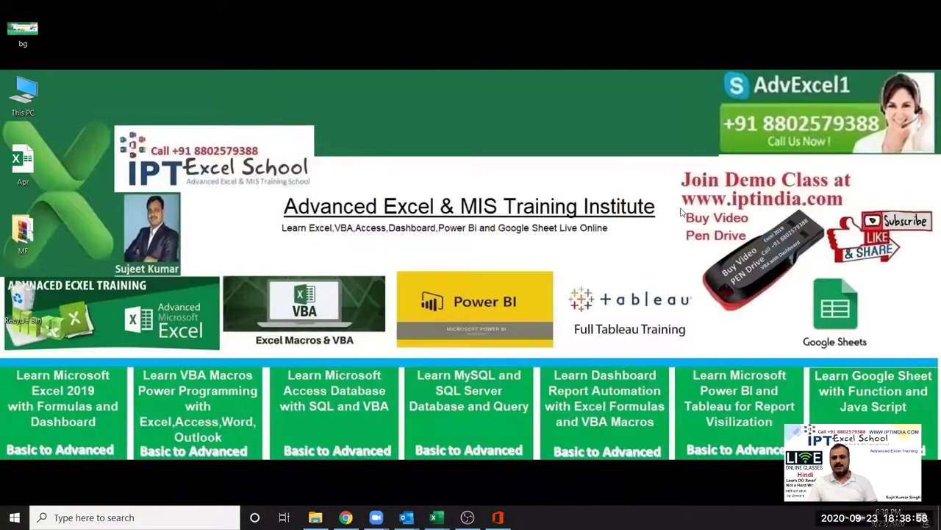
pyautogui.click(315, 517)
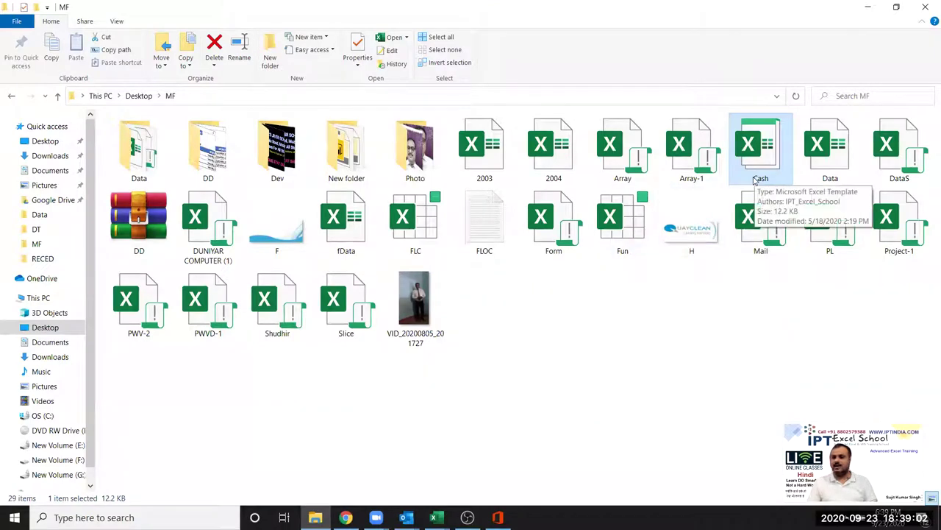
pyautogui.press('alt')
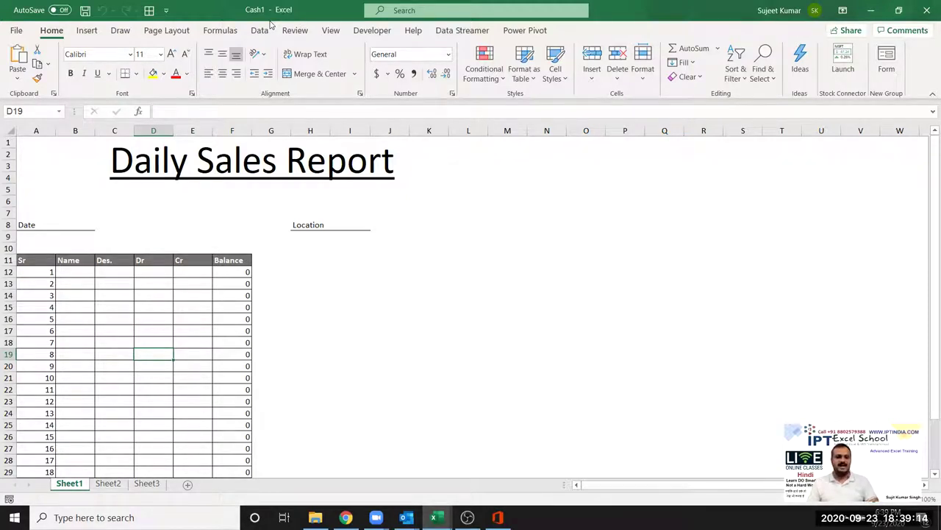
# Step: Check the report's title, Date, location and A13 serial-number cells, then show the File backstage
pyautogui.click(494, 235)
pyautogui.scroll(-4, 436, 202)
pyautogui.scroll(1, 385, 206)
pyautogui.scroll(3, 386, 207)
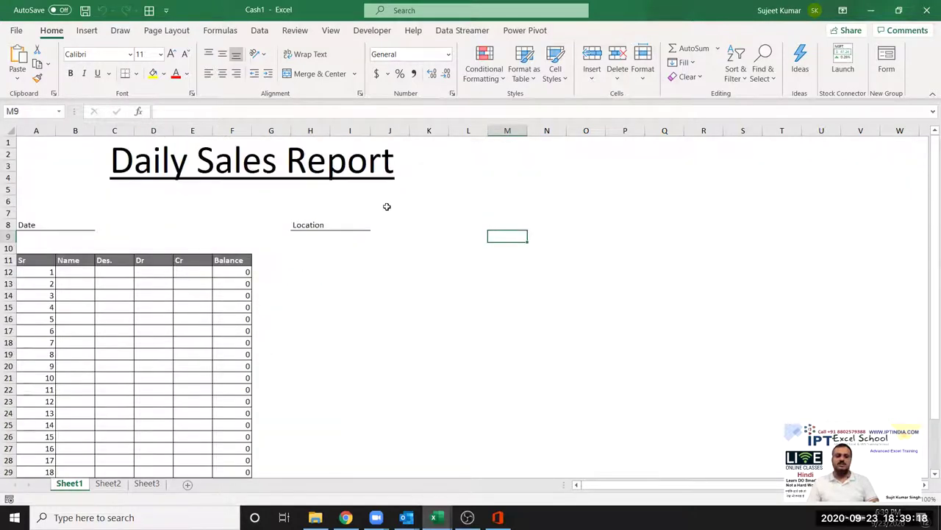
pyautogui.click(52, 178)
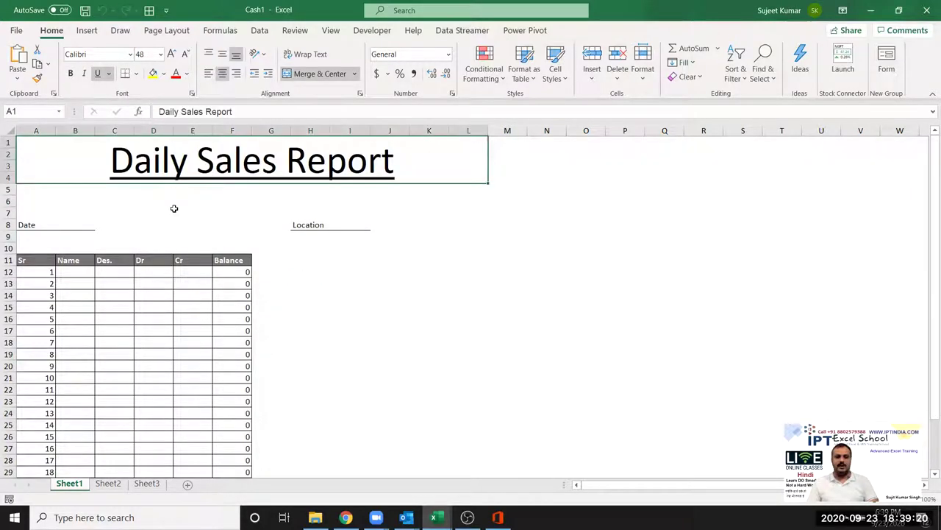
pyautogui.click(48, 223)
pyautogui.click(87, 225)
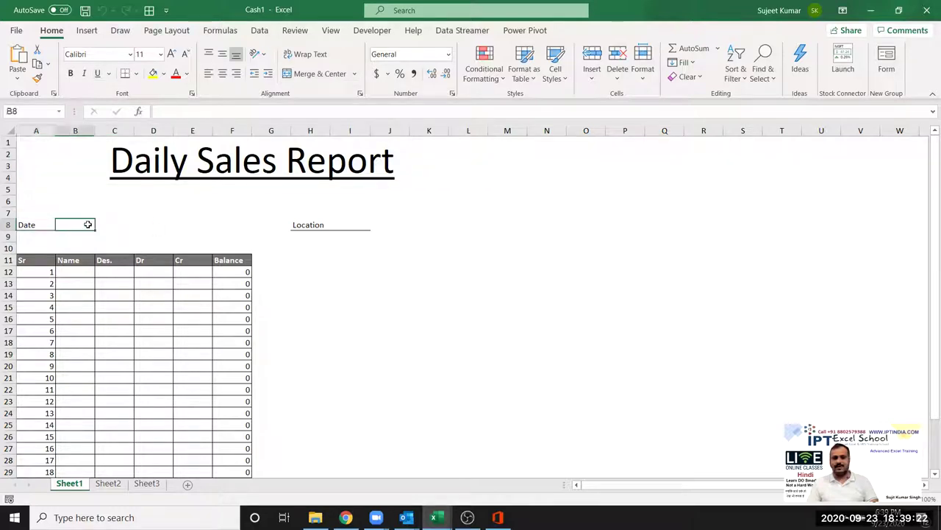
pyautogui.click(333, 229)
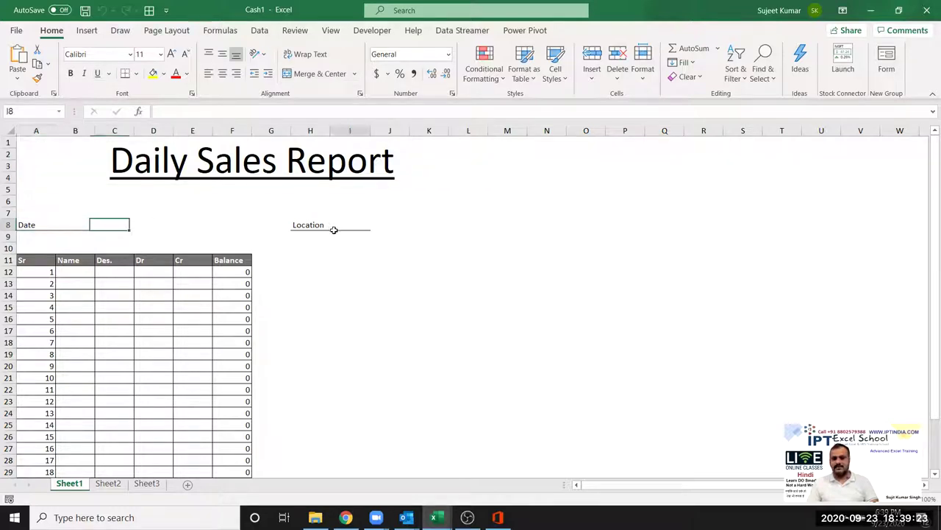
pyautogui.click(53, 279)
pyautogui.scroll(-5, 147, 283)
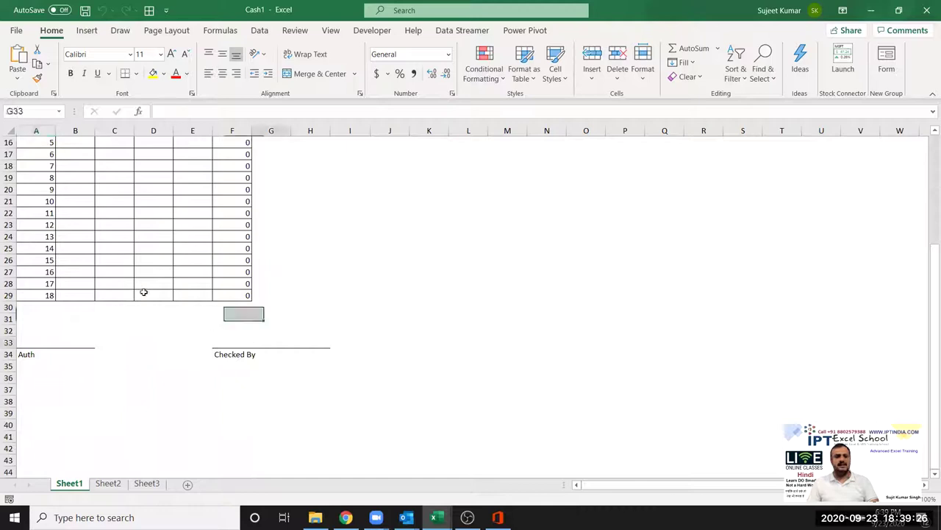
pyautogui.scroll(5, 144, 291)
pyautogui.click(18, 35)
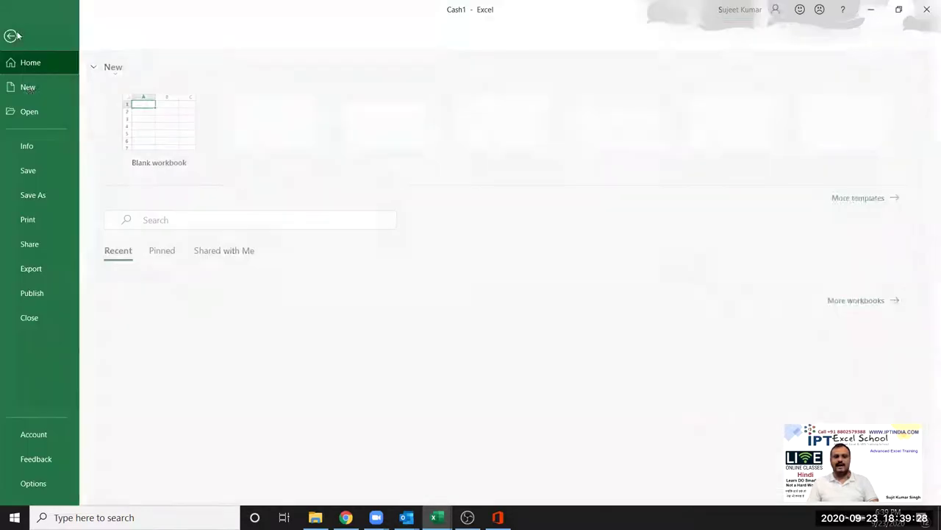
# Step: Set Cash1's save type to Excel Template, browse to Documents, and cancel without saving
pyautogui.click(45, 194)
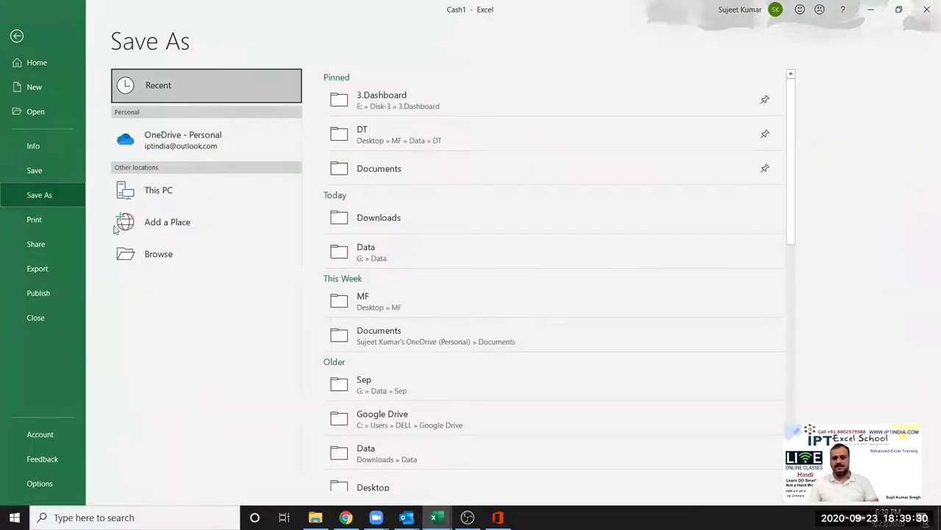
pyautogui.click(213, 252)
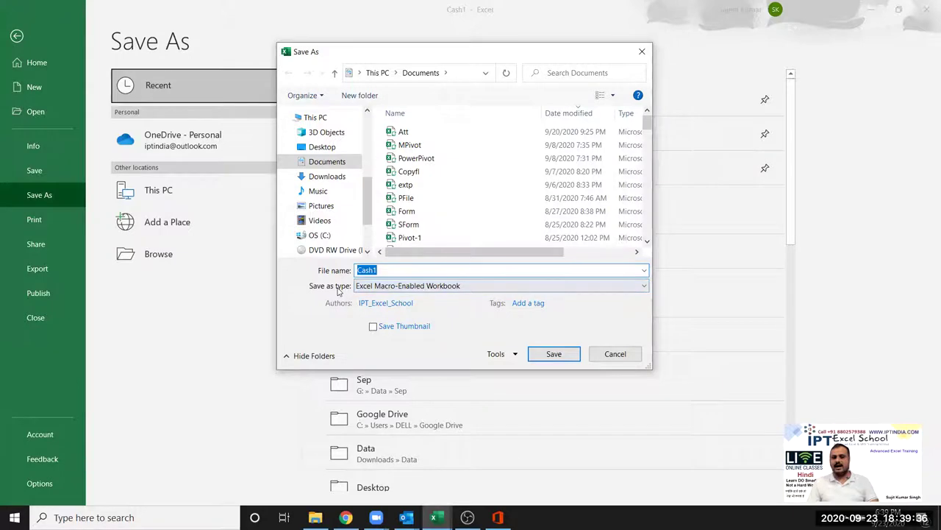
pyautogui.click(367, 286)
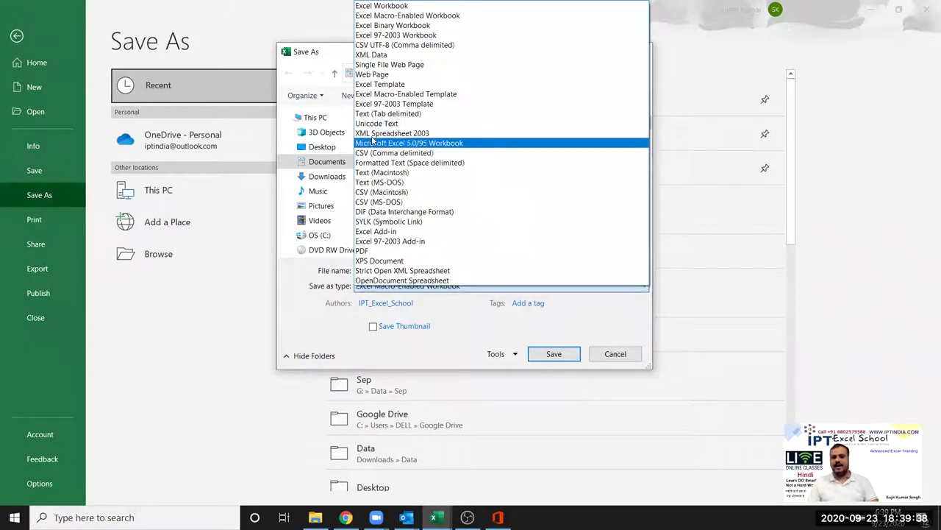
pyautogui.click(380, 84)
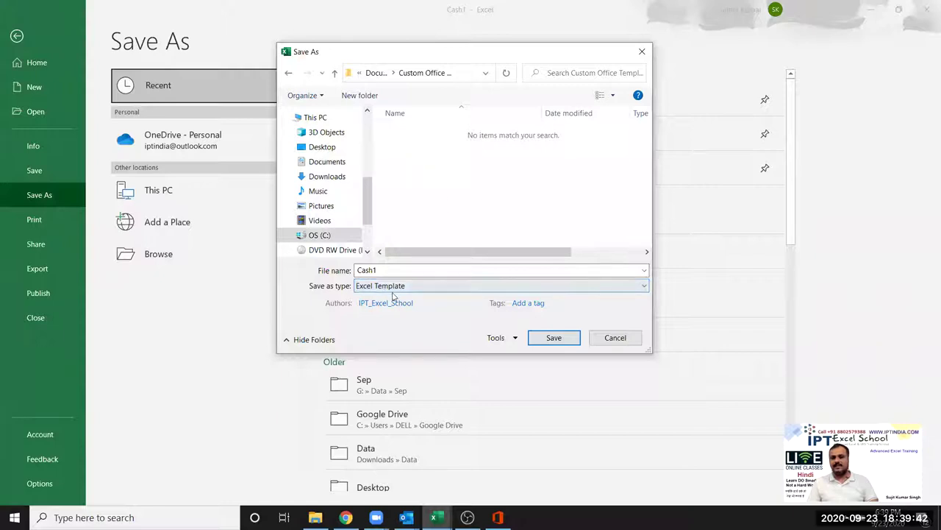
pyautogui.click(450, 76)
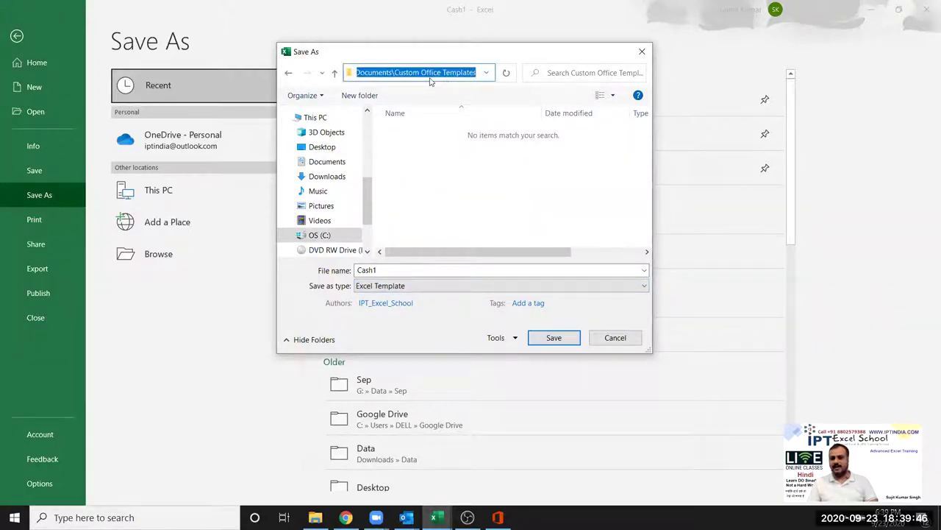
pyautogui.click(323, 163)
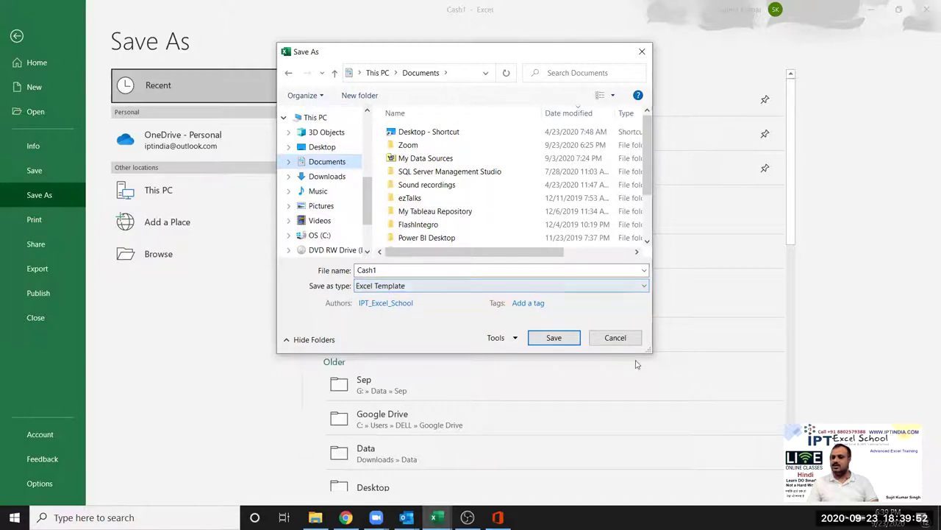
pyautogui.click(621, 341)
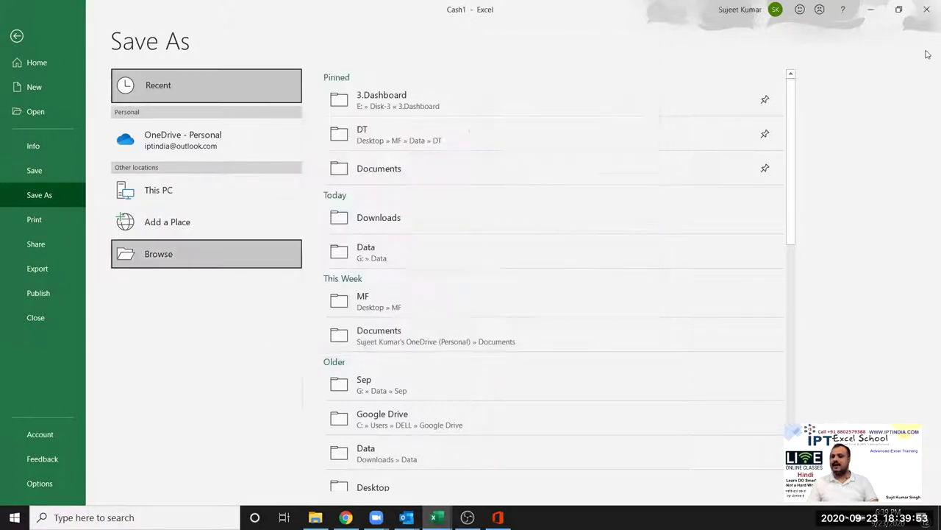
# Step: Close the Cash1 and My WatchList workbooks and let Office continue its update
pyautogui.click(927, 10)
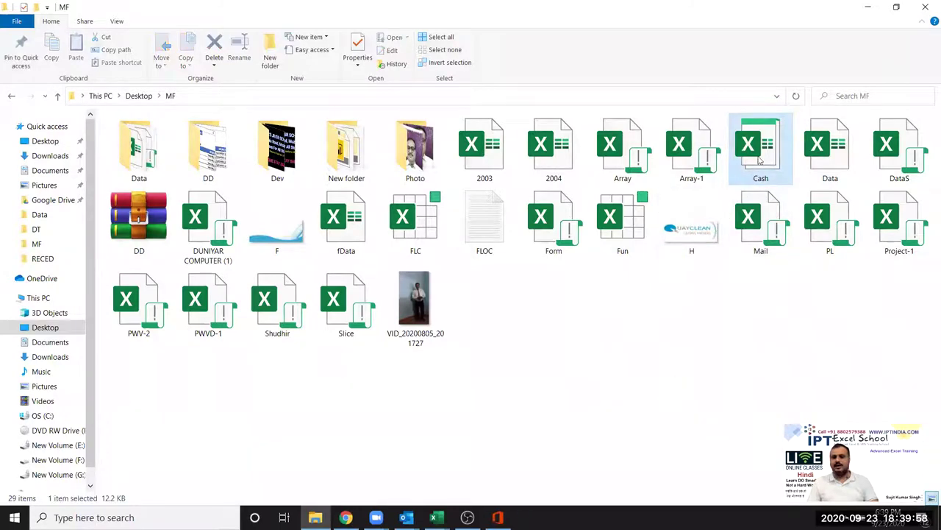
pyautogui.moveTo(498, 517)
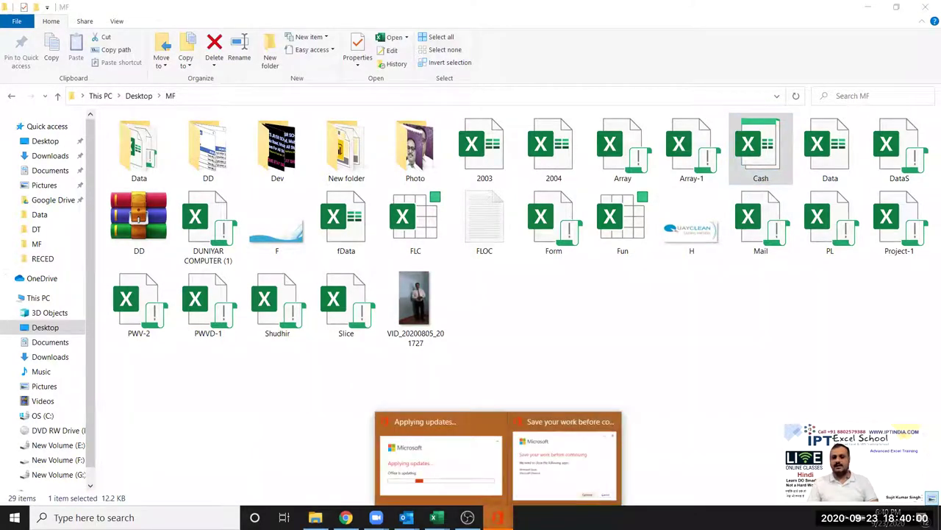
pyautogui.click(526, 483)
pyautogui.moveTo(434, 515)
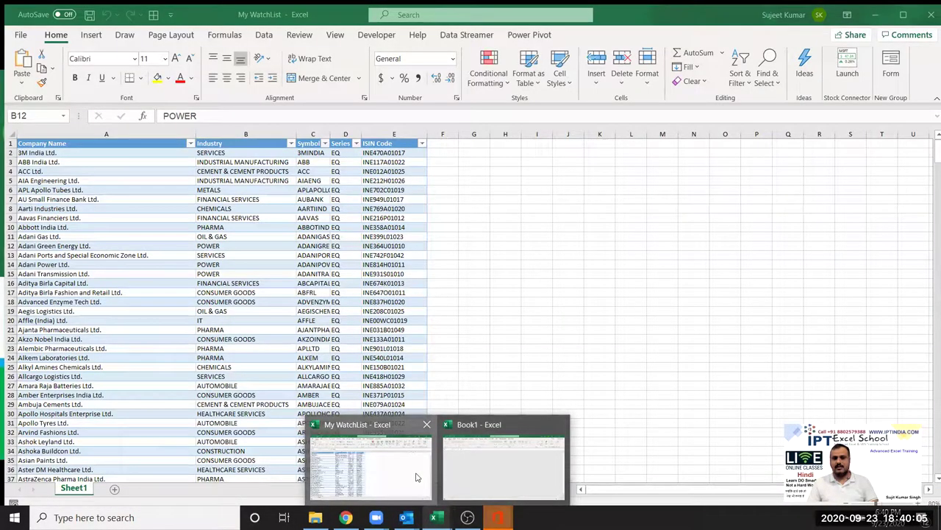
pyautogui.click(416, 478)
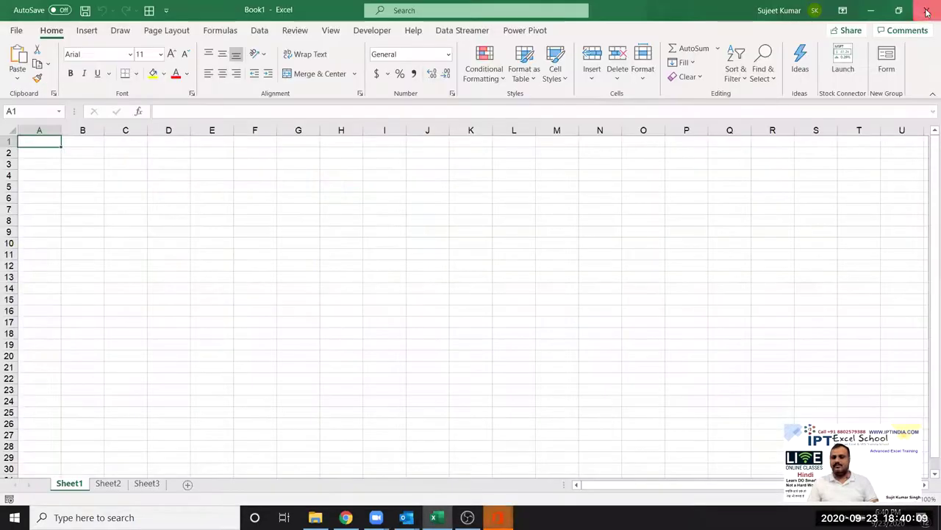
pyautogui.click(926, 12)
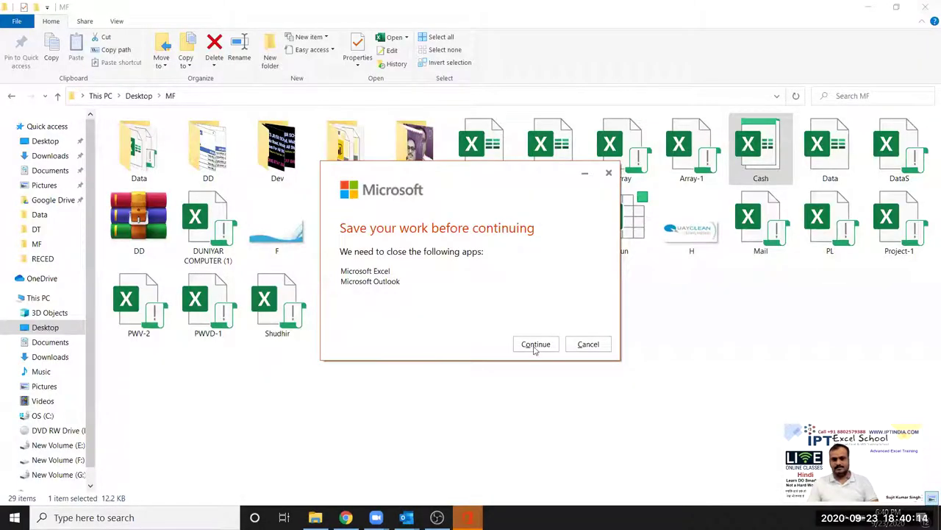
pyautogui.click(535, 346)
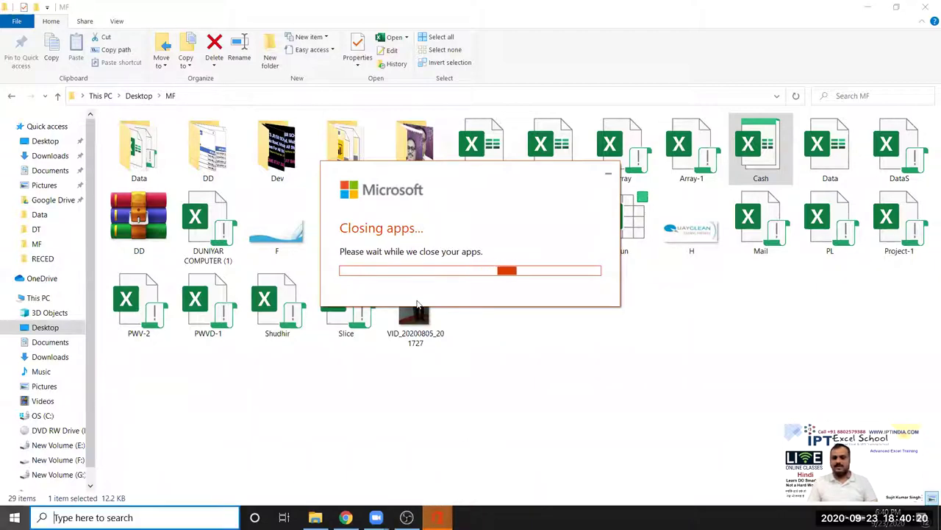
# Step: Dismiss the Start menu and show the Windows desktop with Win+D
pyautogui.press('super')
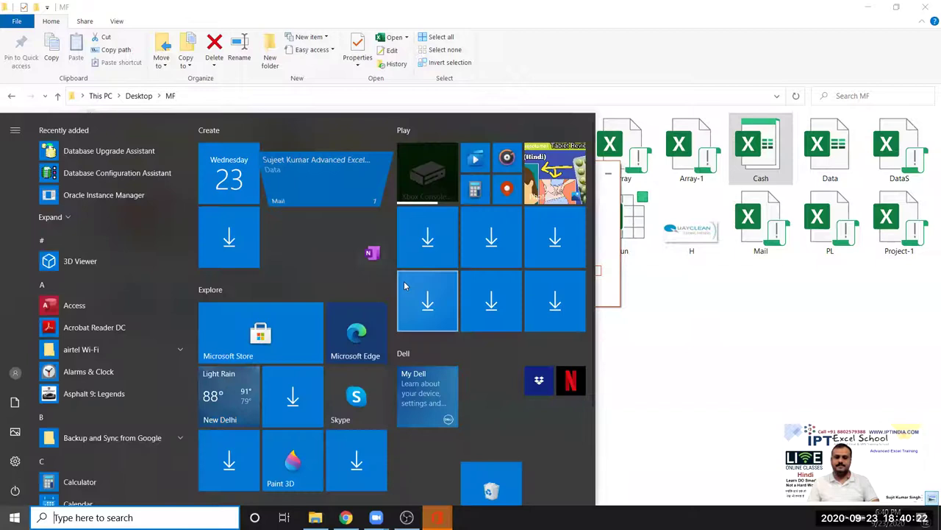
pyautogui.click(684, 322)
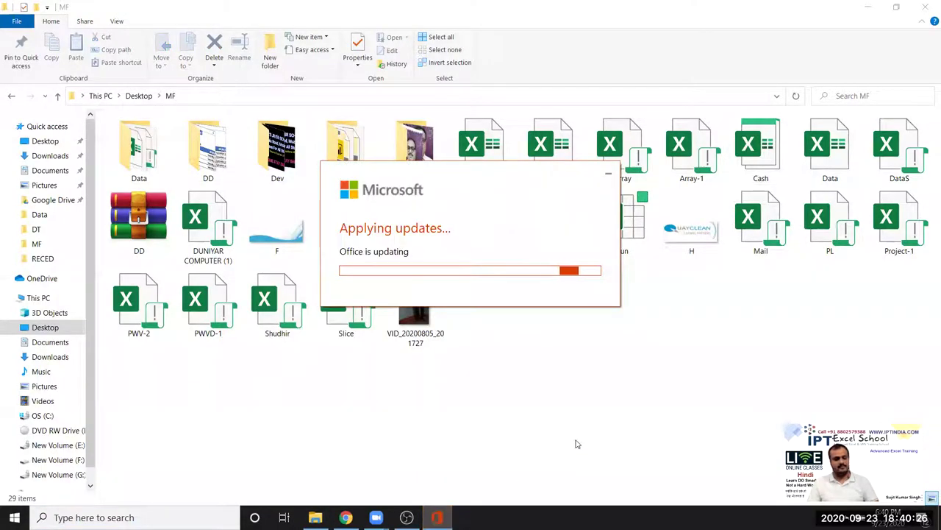
pyautogui.press('super+d')
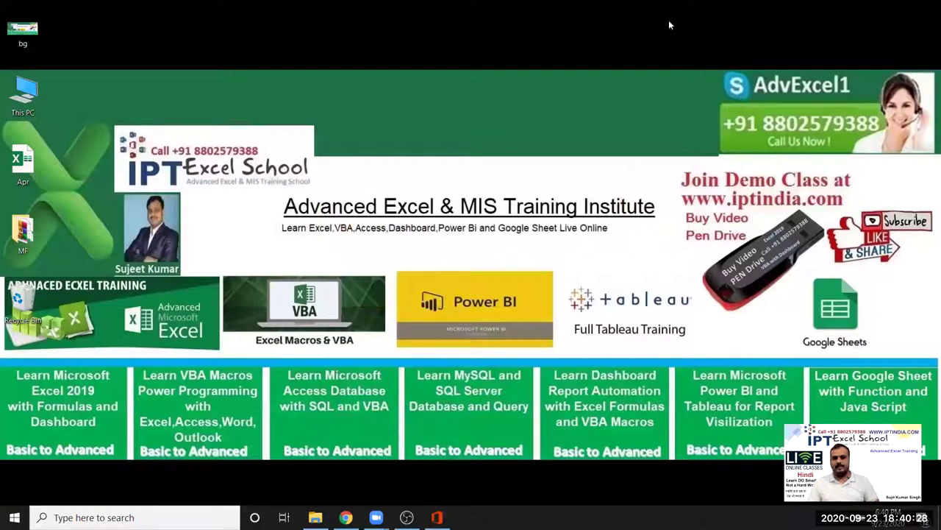